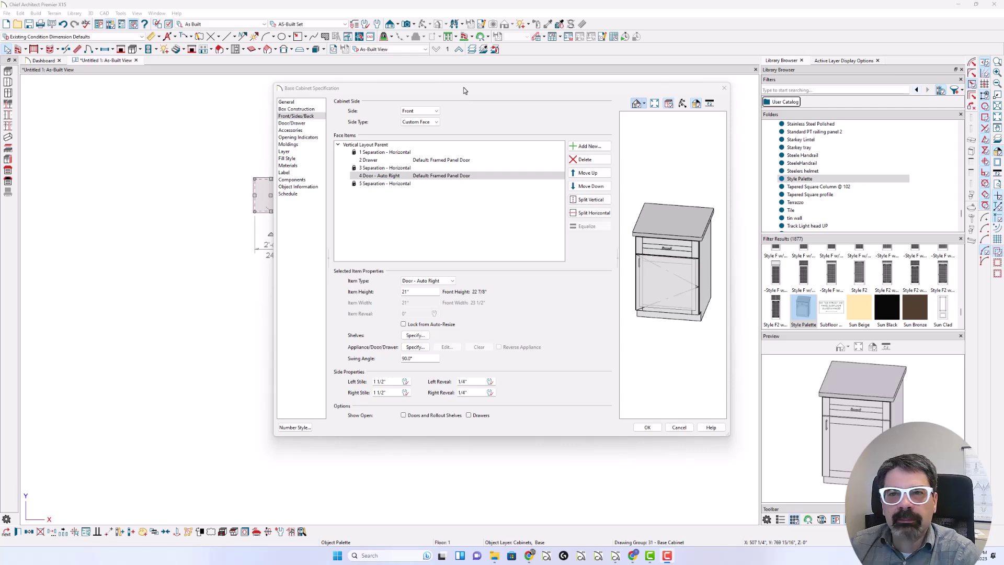
Open the lower door's face item specification and start adding a new door back insert from the library.
click(432, 179)
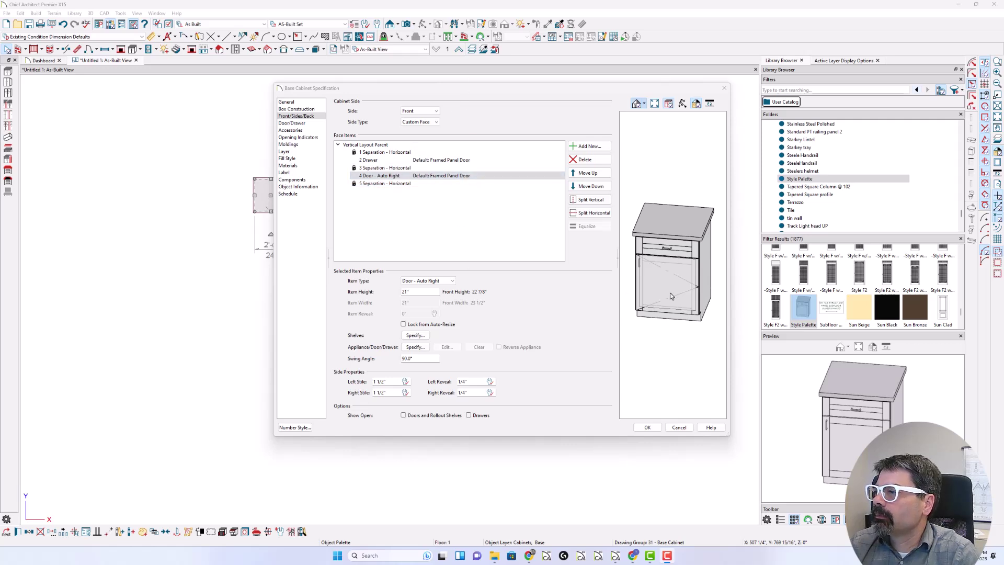
click(415, 347)
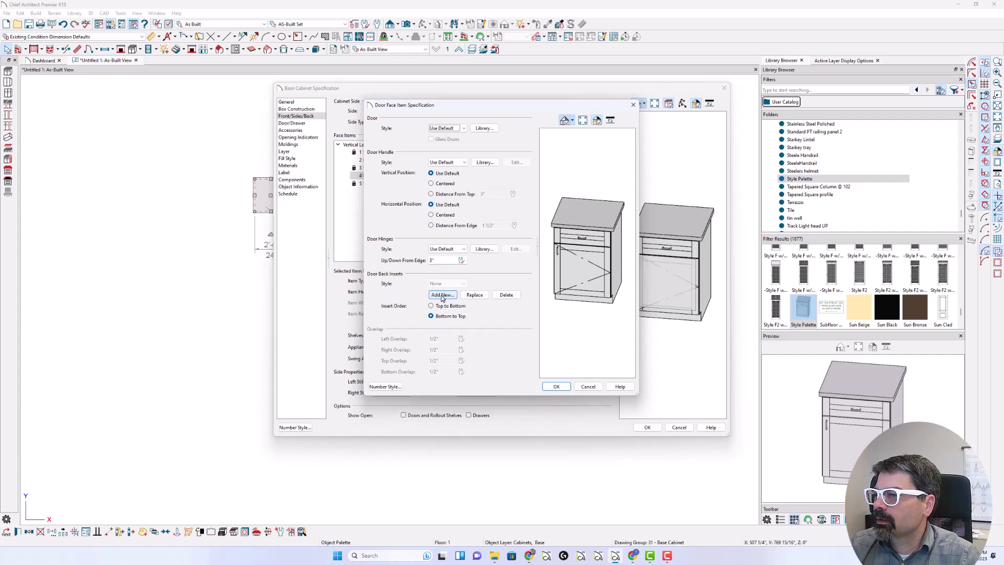
key(Escape)
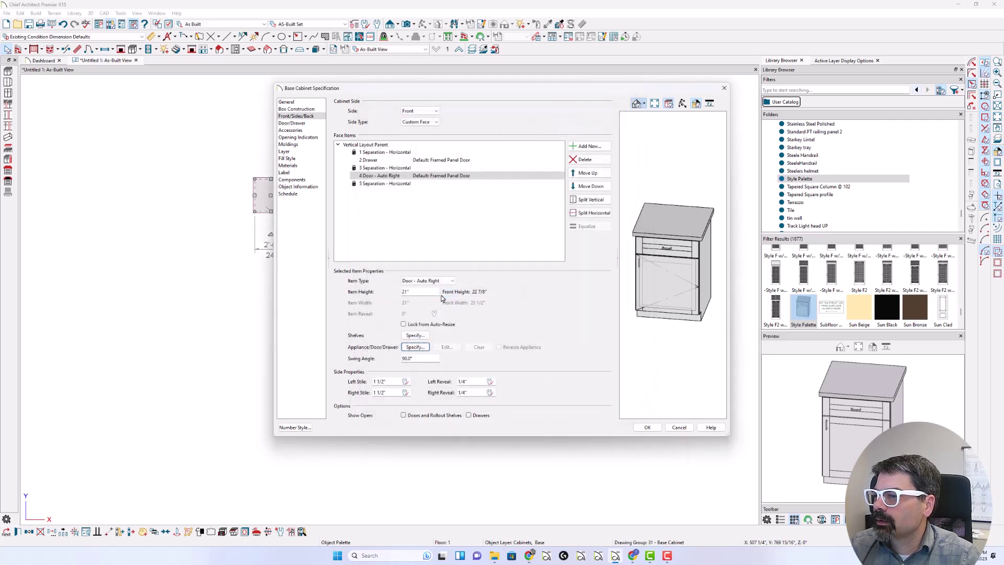
click(415, 347)
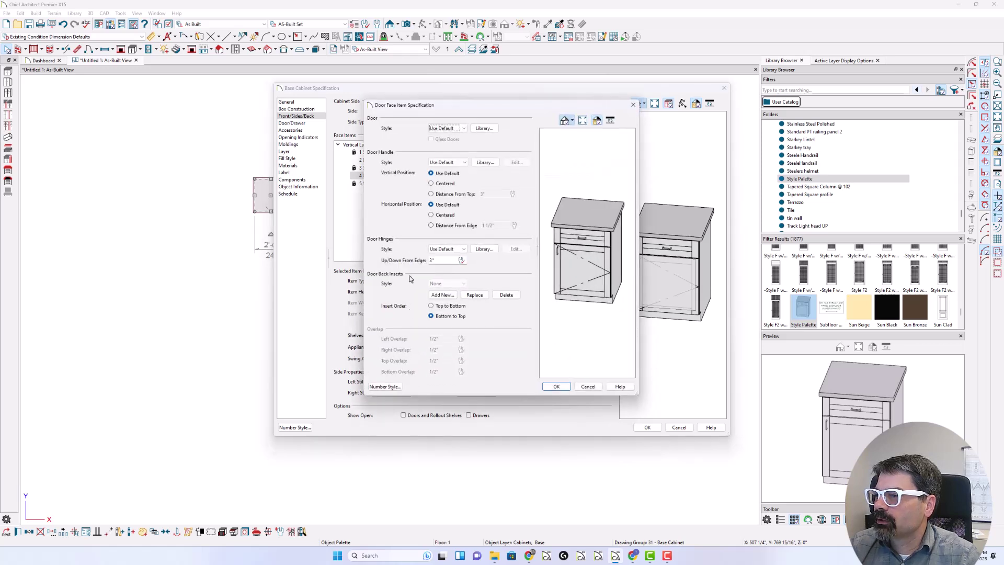
click(438, 296)
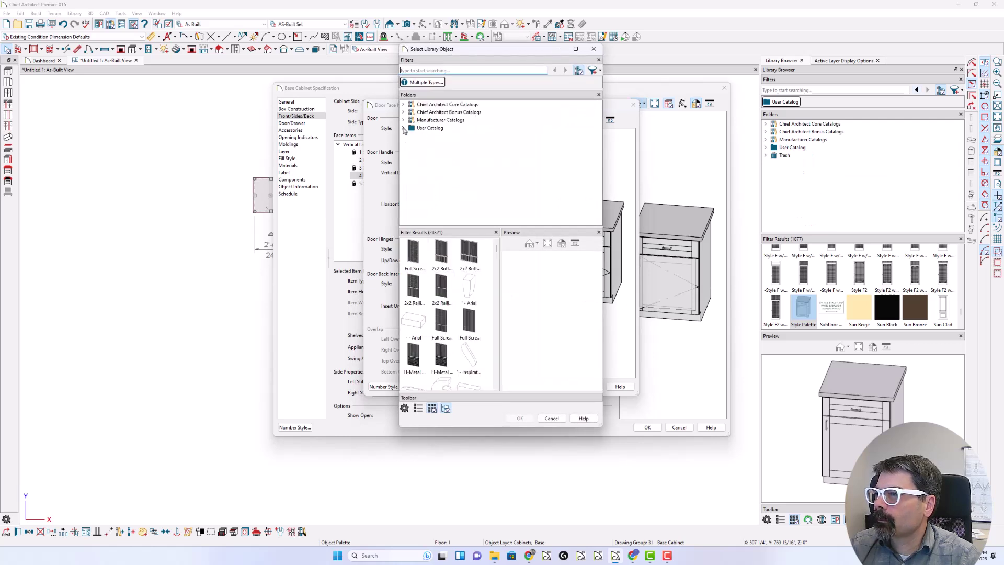
Look through the Chief Architect Core and Bonus Catalogs for an object suitable as a door back insert.
click(403, 104)
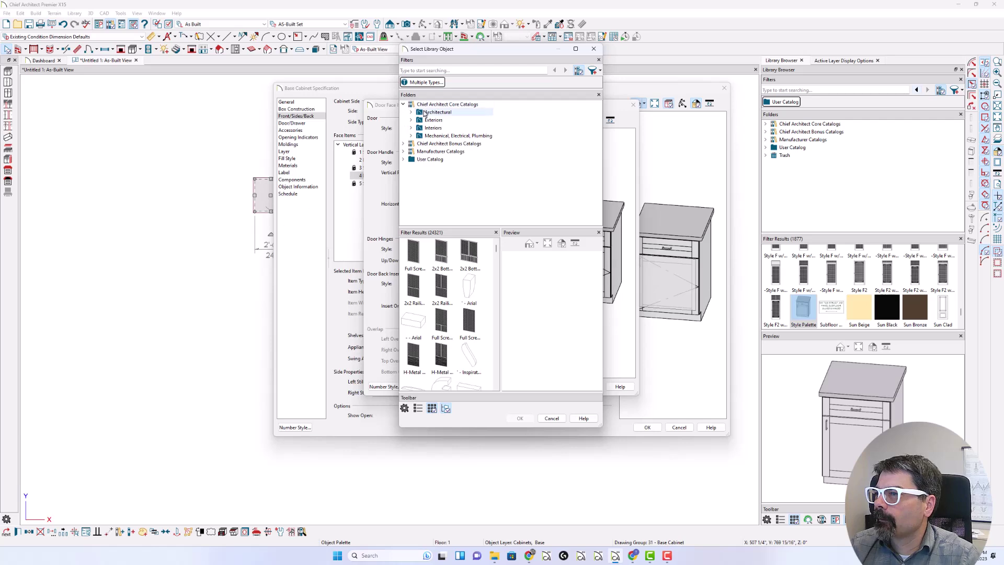
click(429, 112)
click(433, 119)
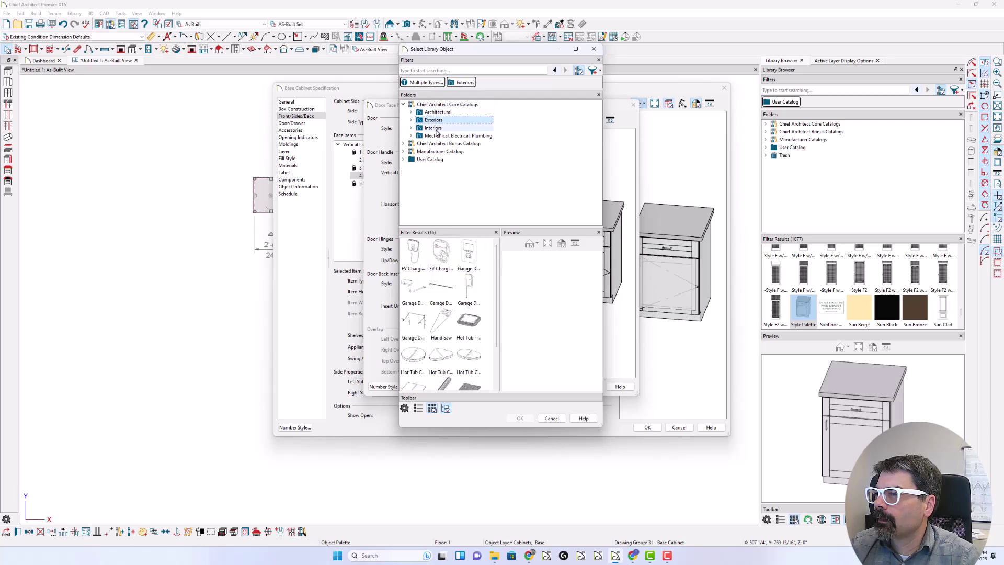
click(433, 128)
click(438, 137)
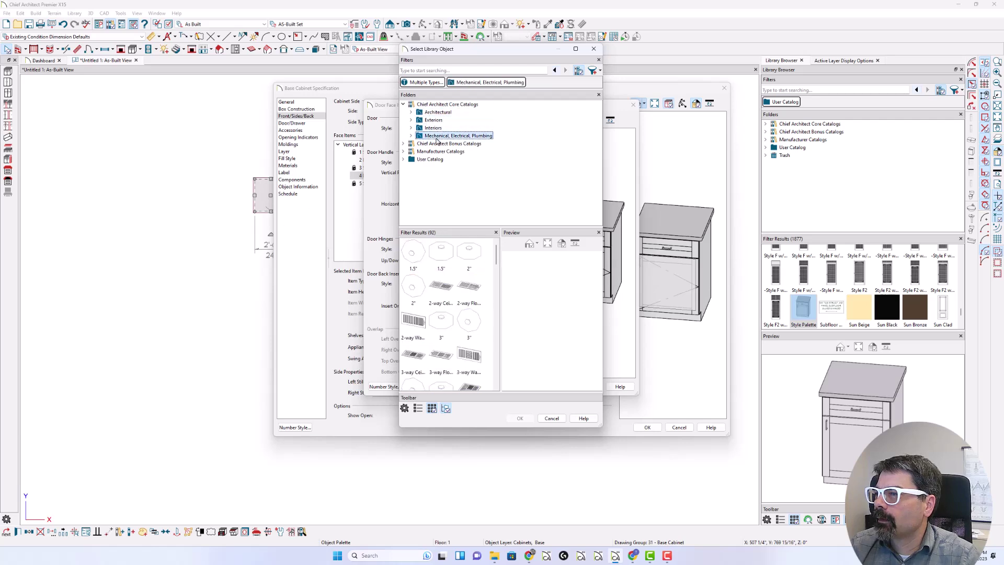
click(403, 143)
click(411, 128)
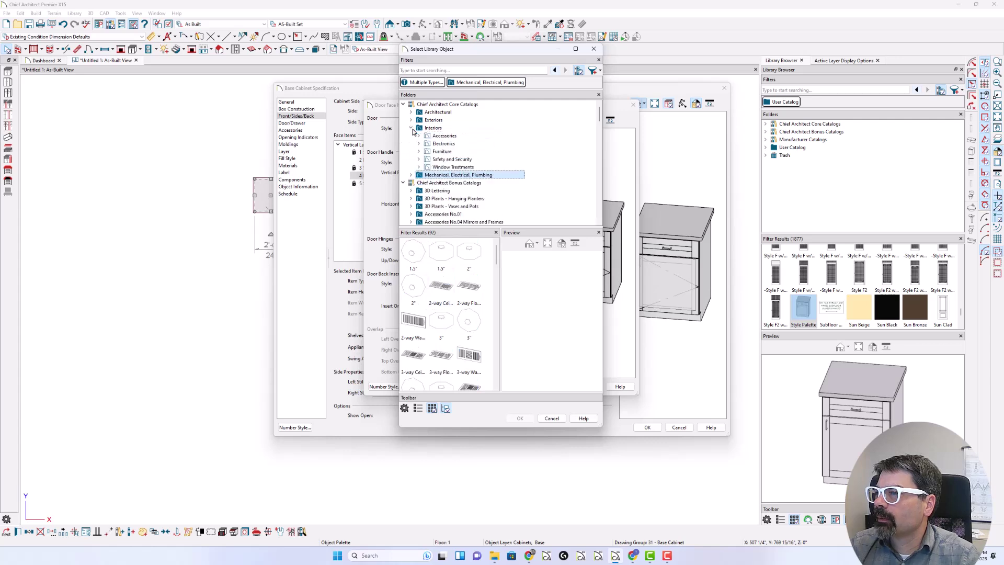
click(442, 144)
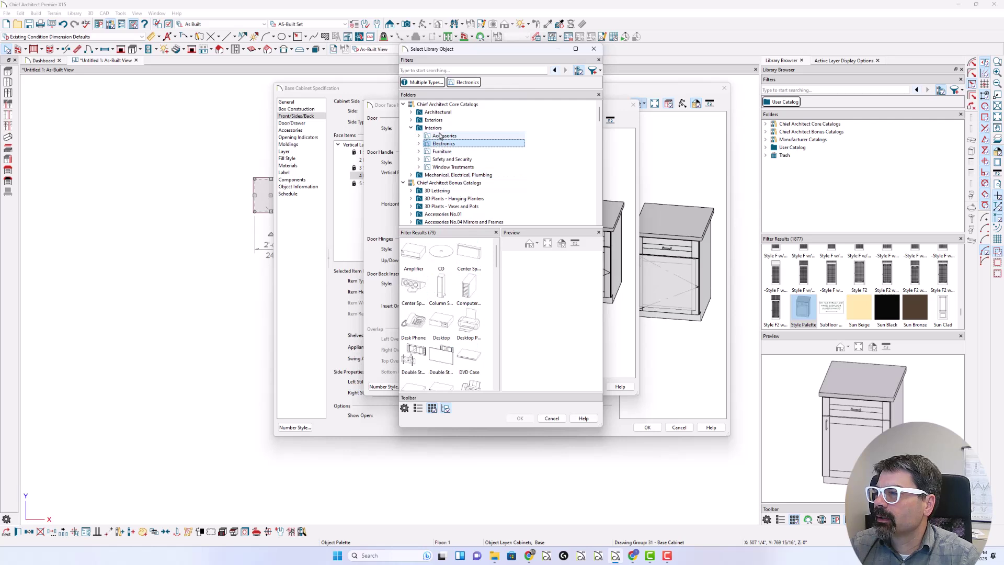
click(403, 182)
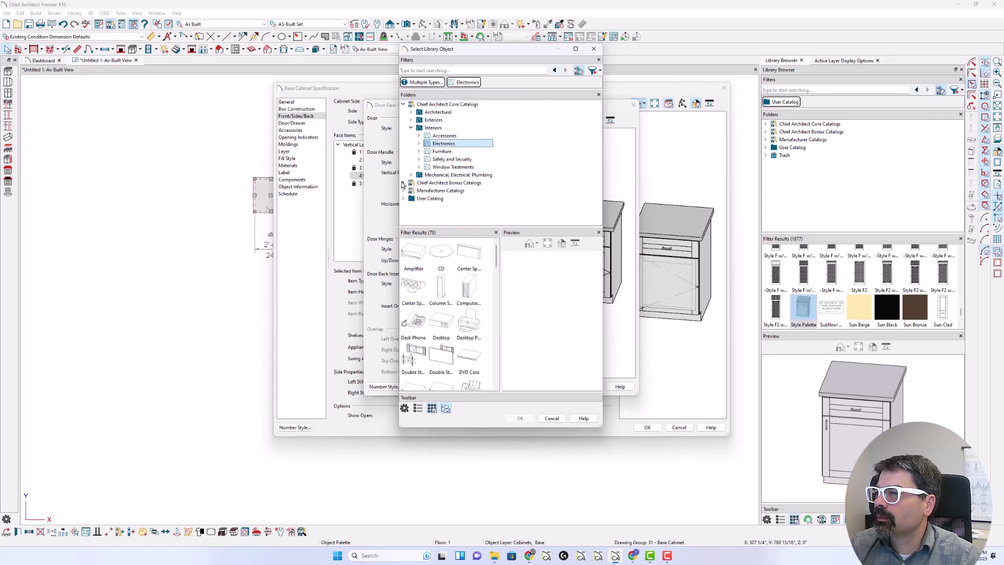
click(403, 104)
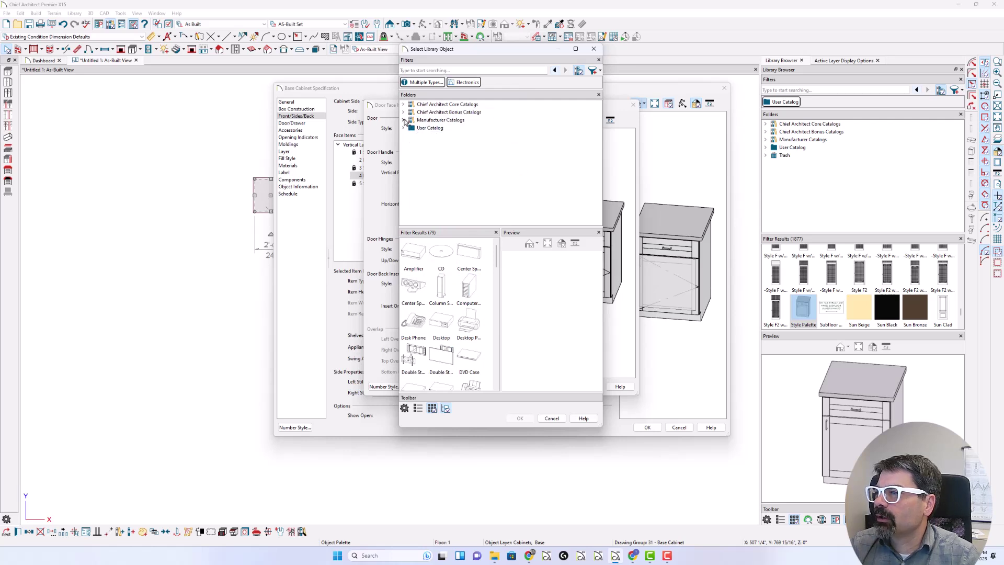
Add the Rev-A-Shelf 4DMCB-15P from the Manufacturer Catalogs as the door's back insert and accept the door settings.
click(403, 120)
scroll(421, 163, down, 8)
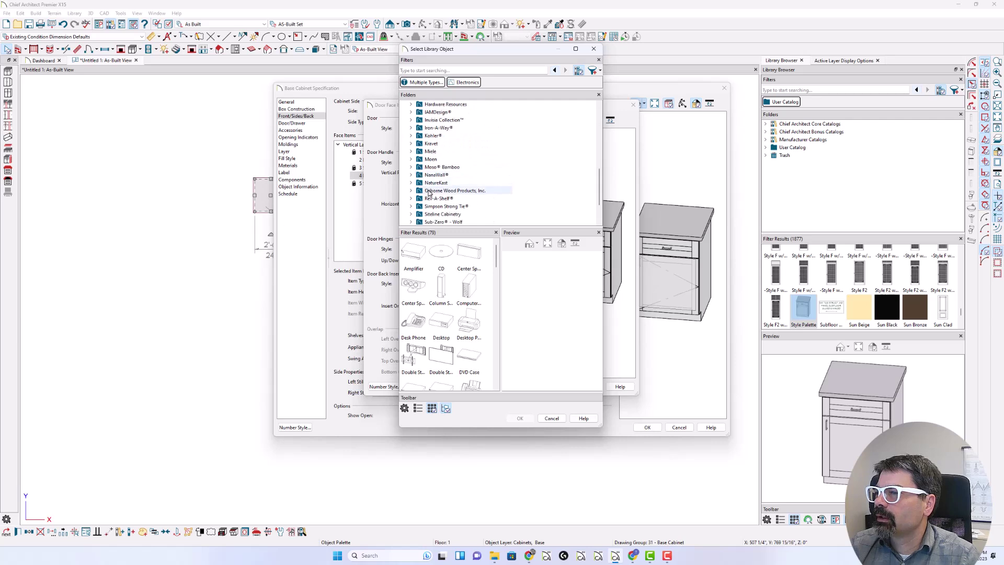
click(433, 199)
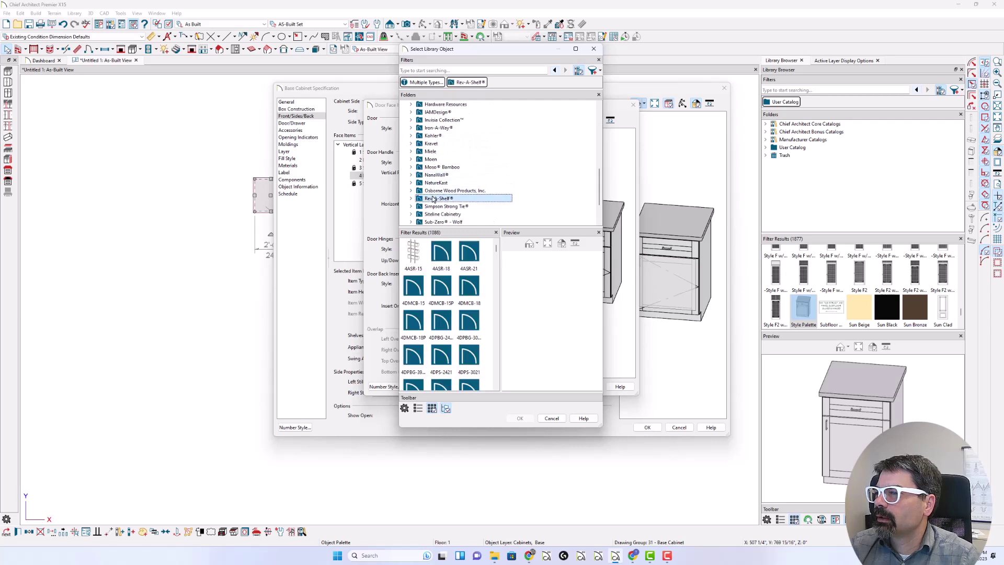
click(447, 292)
drag(561, 340, 495, 312)
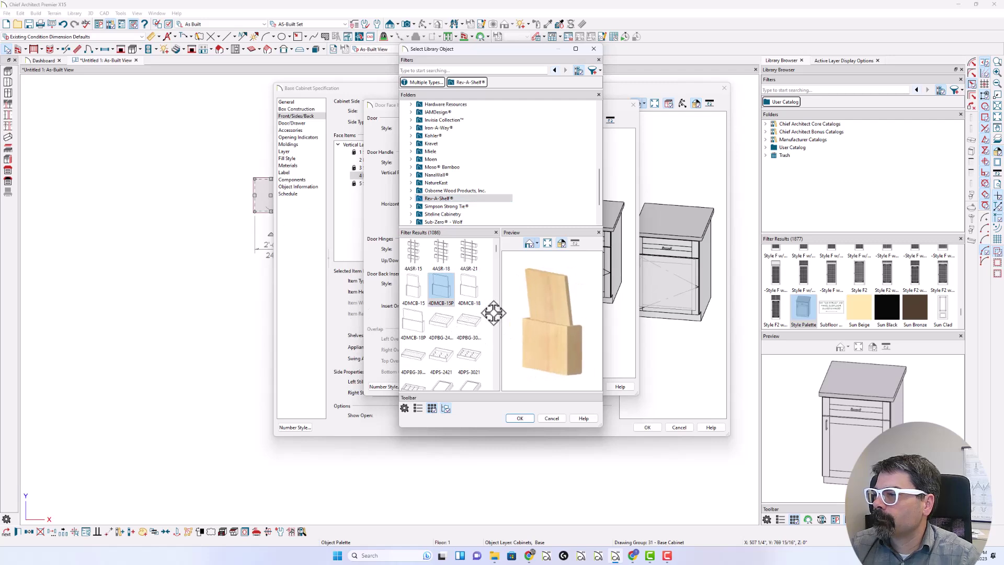
click(520, 417)
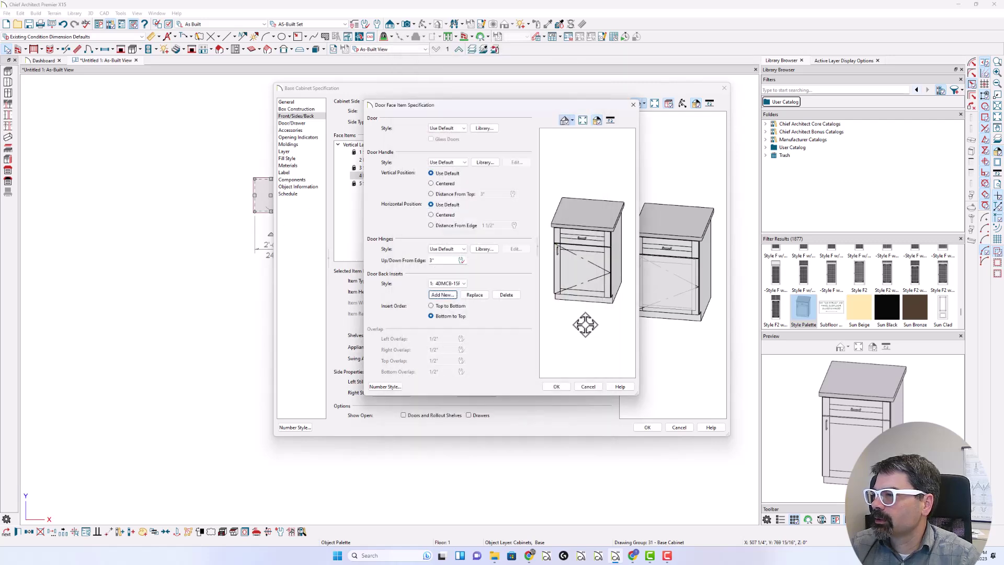
click(559, 386)
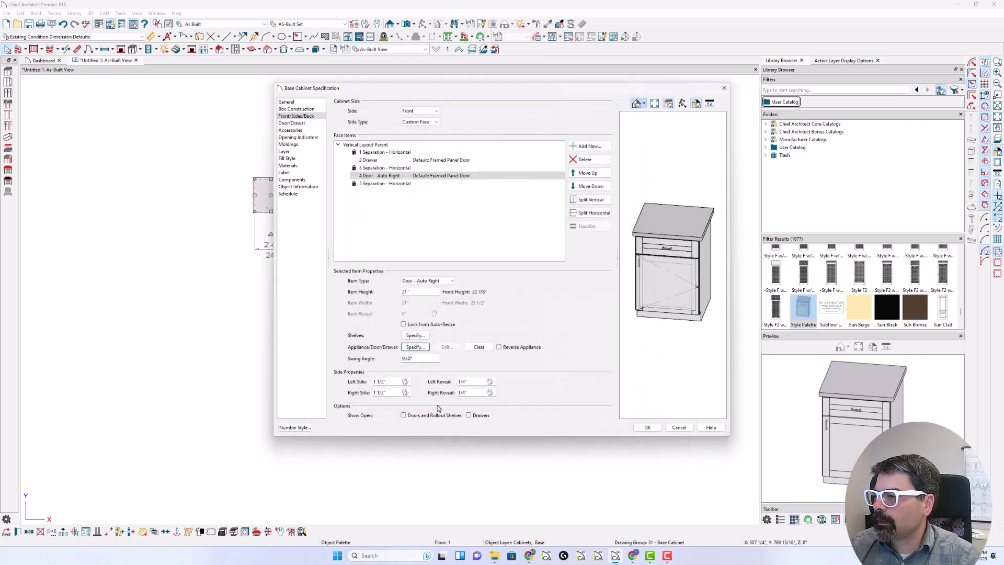
Show the cabinet's doors and rollout shelves open and examine the door's back insert in the 3D preview.
click(408, 416)
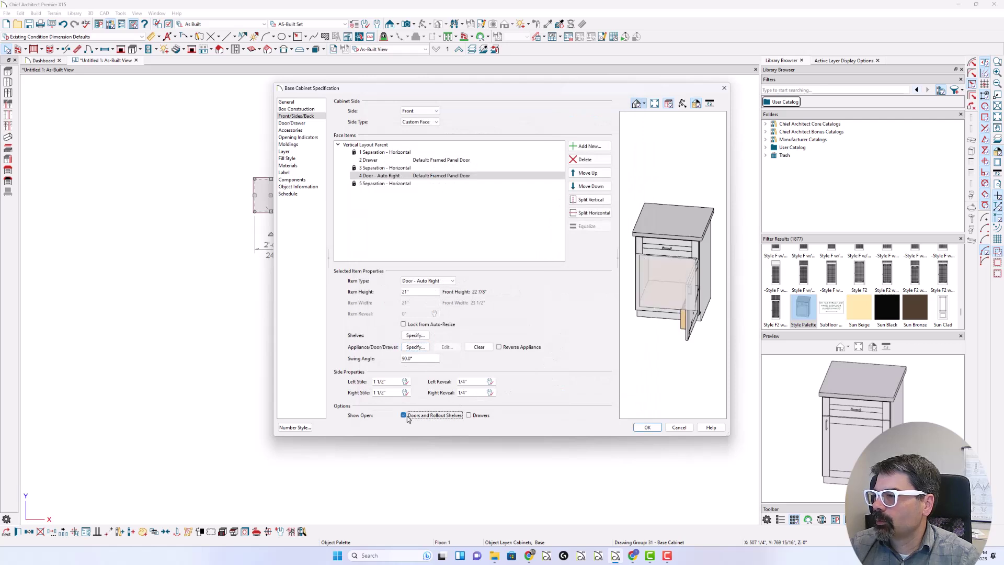
click(659, 318)
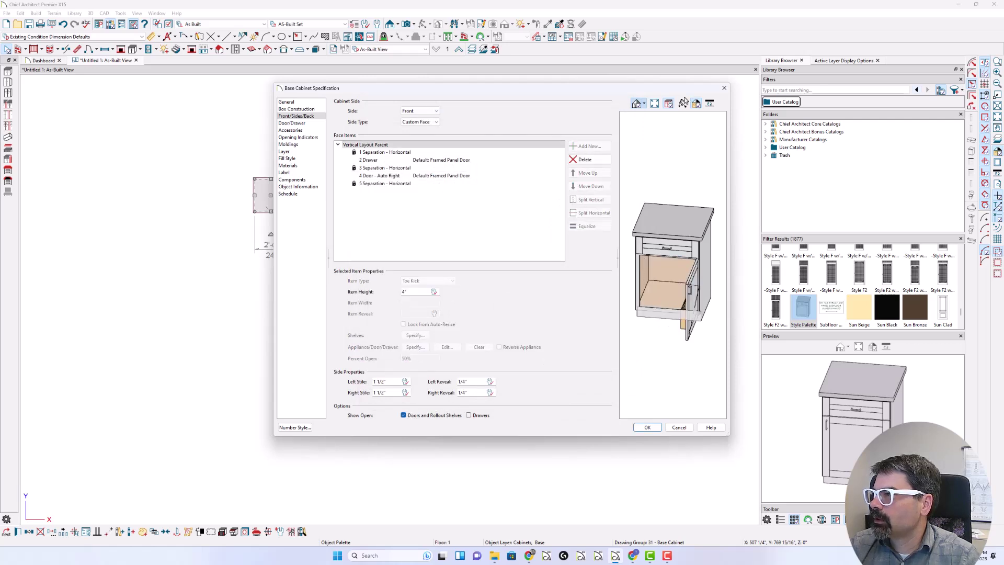
drag(677, 213, 711, 242)
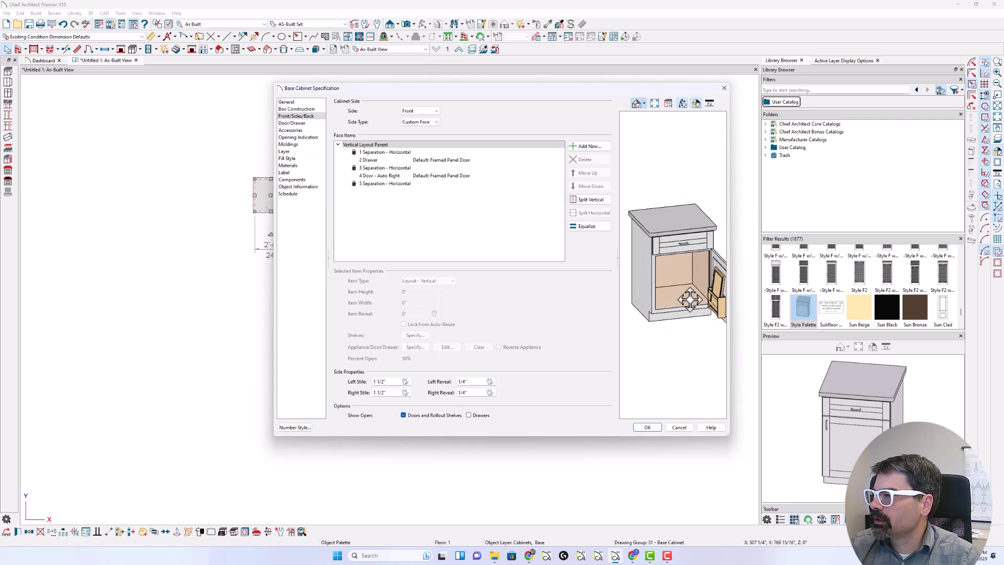
scroll(713, 291, up, 5)
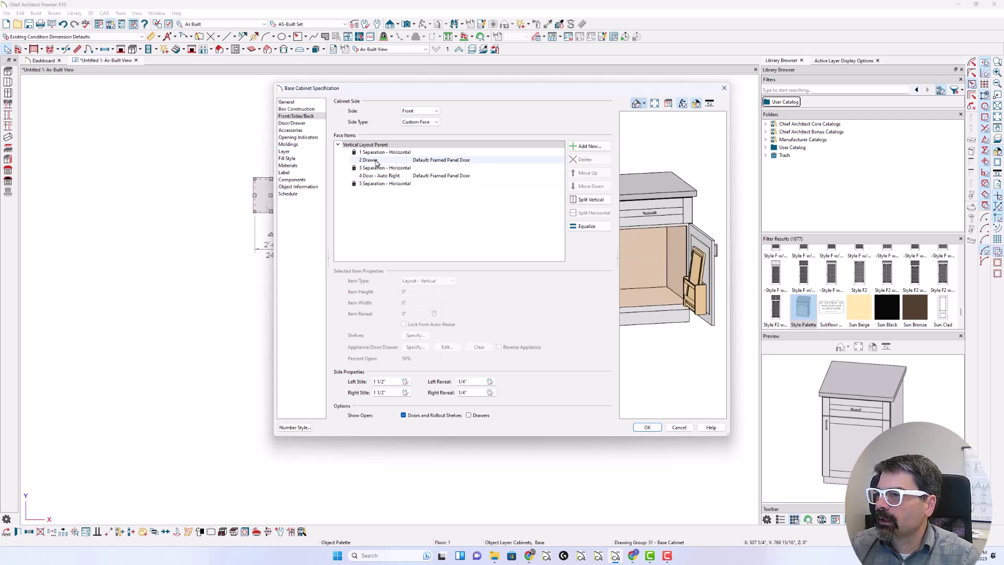
Switch the door opening's shelf management to Manual with 1 shelf, spaced 1" from the cabinet bottom.
click(374, 176)
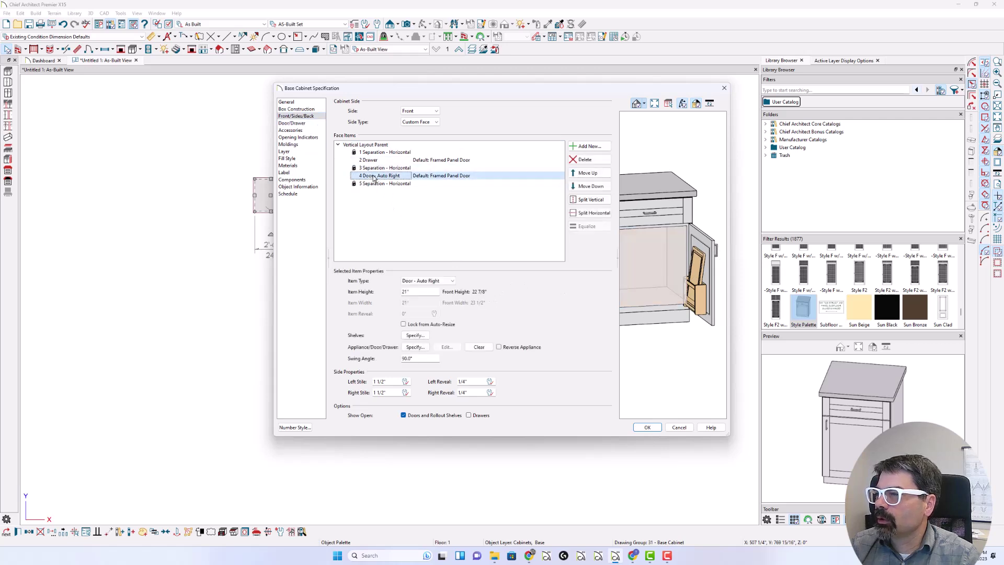
click(416, 335)
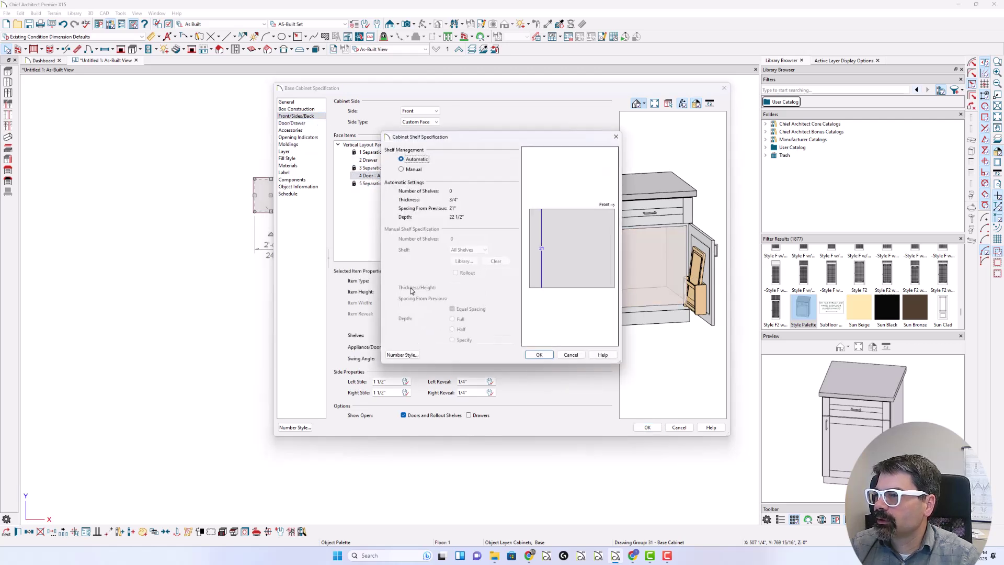
click(401, 169)
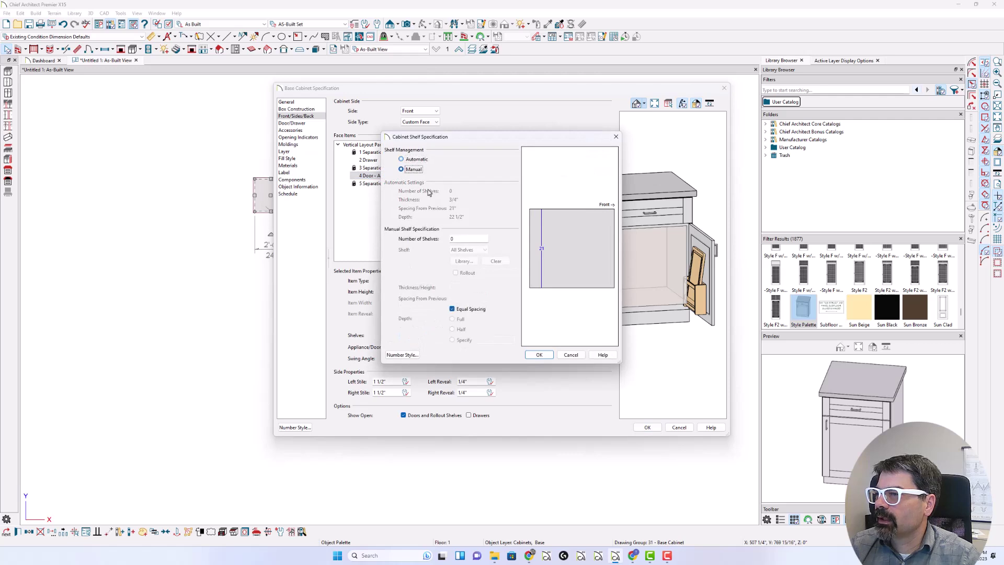
click(450, 238)
double_click(450, 239)
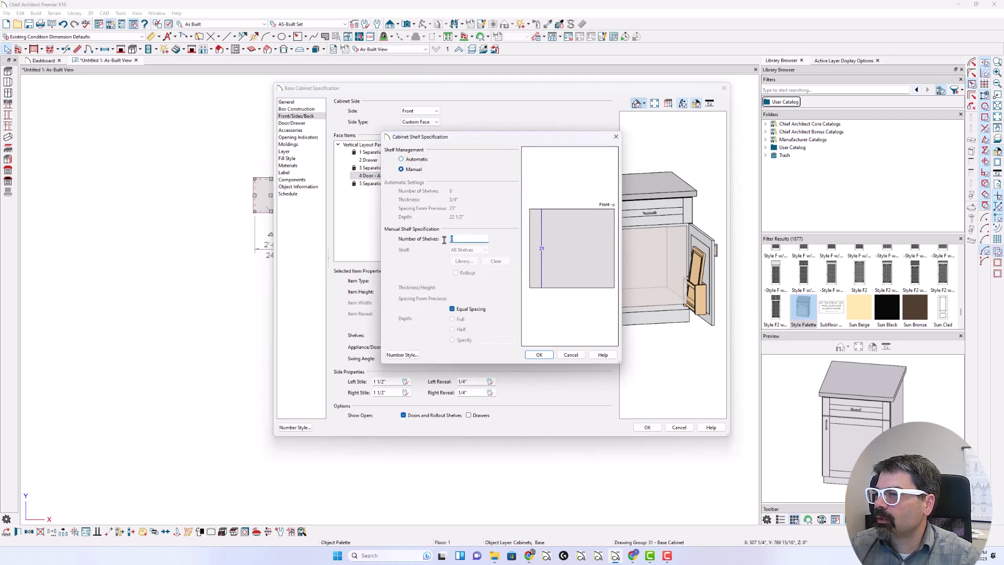
text(1)
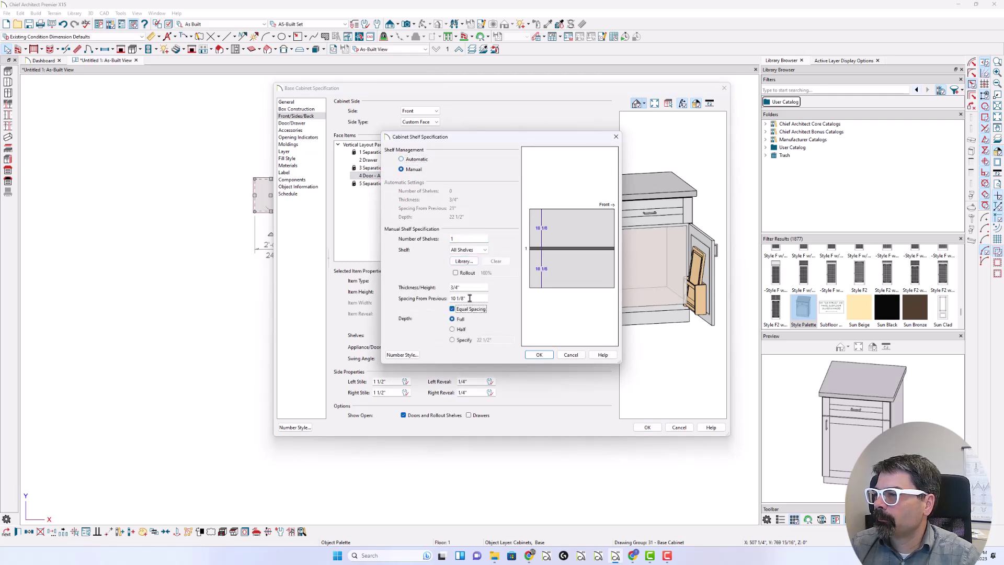
drag(469, 297, 444, 298)
text(1)
key(Tab)
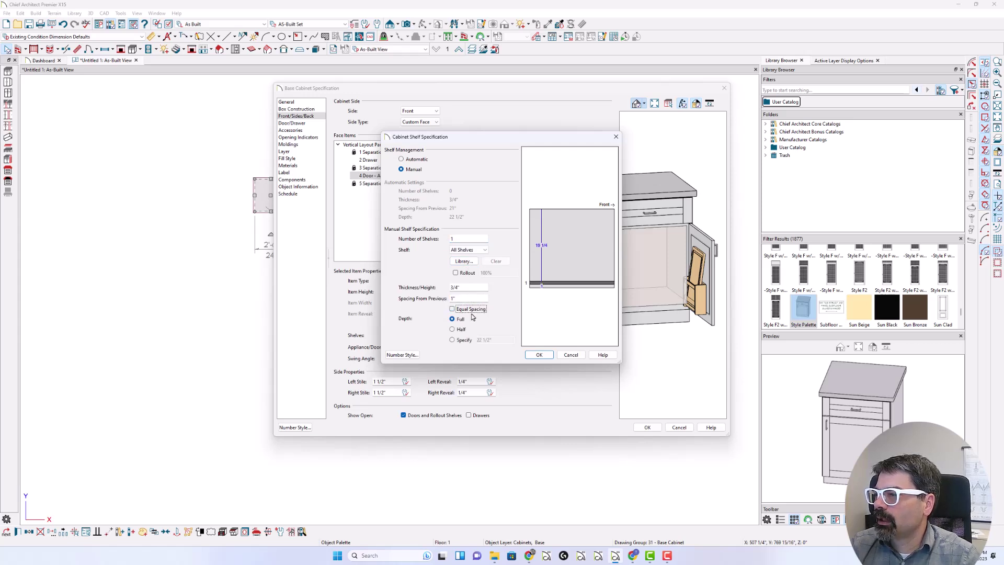
Assign the Rev-A-Shelf 4DPS-2421 from the Manufacturer Catalogs to the shelf and accept the shelf specification.
click(463, 261)
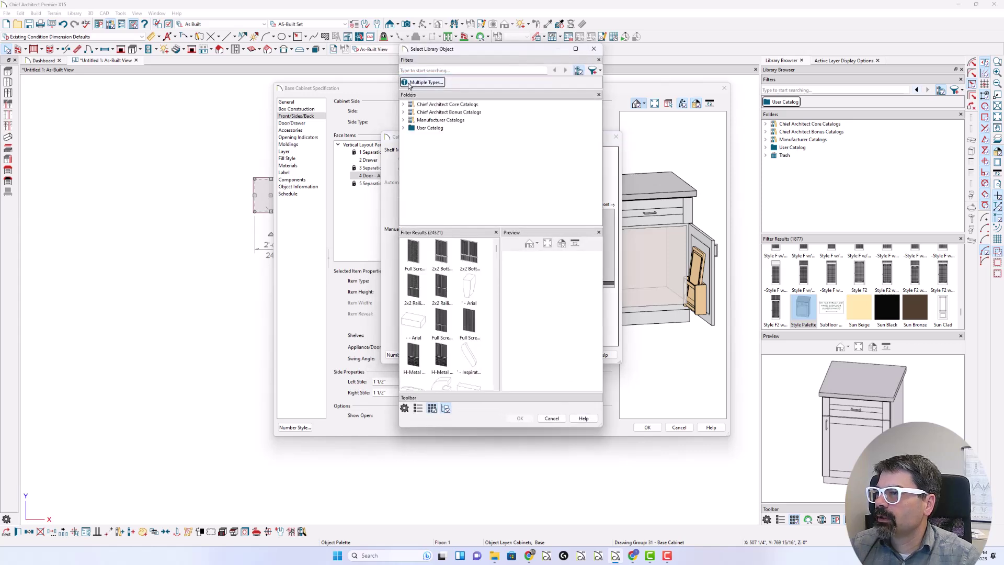
click(403, 120)
scroll(424, 189, down, 3)
scroll(425, 190, down, 6)
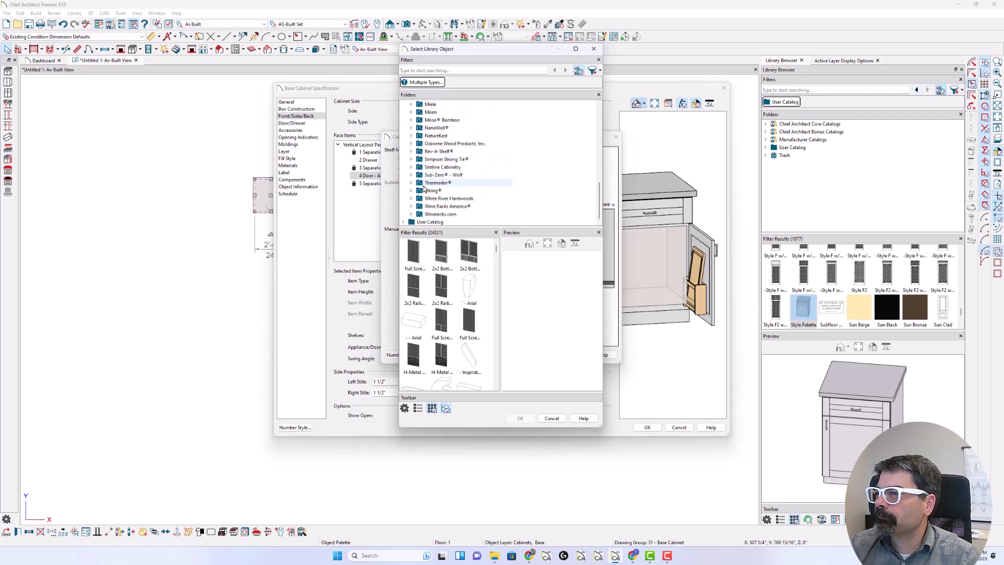
click(439, 151)
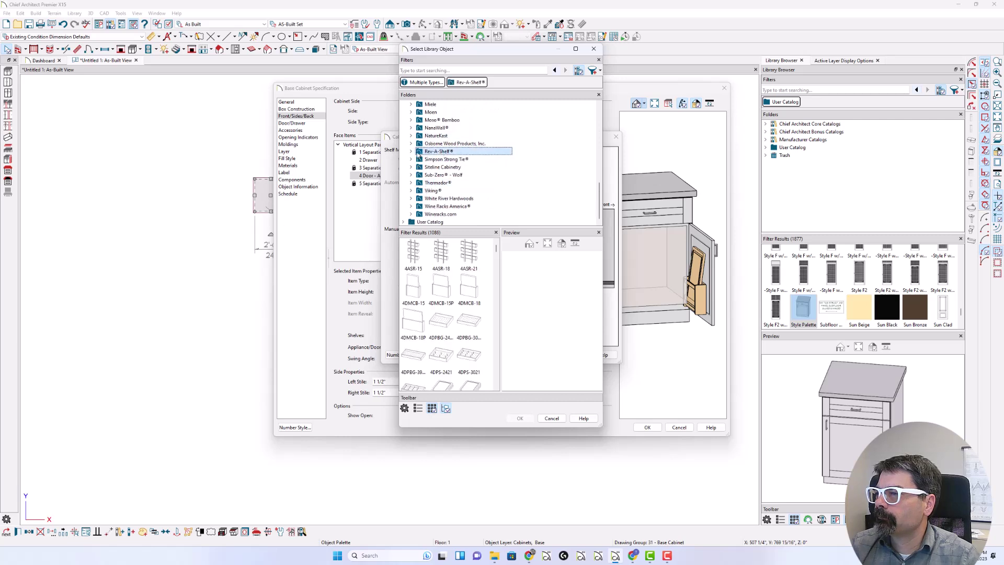
click(441, 364)
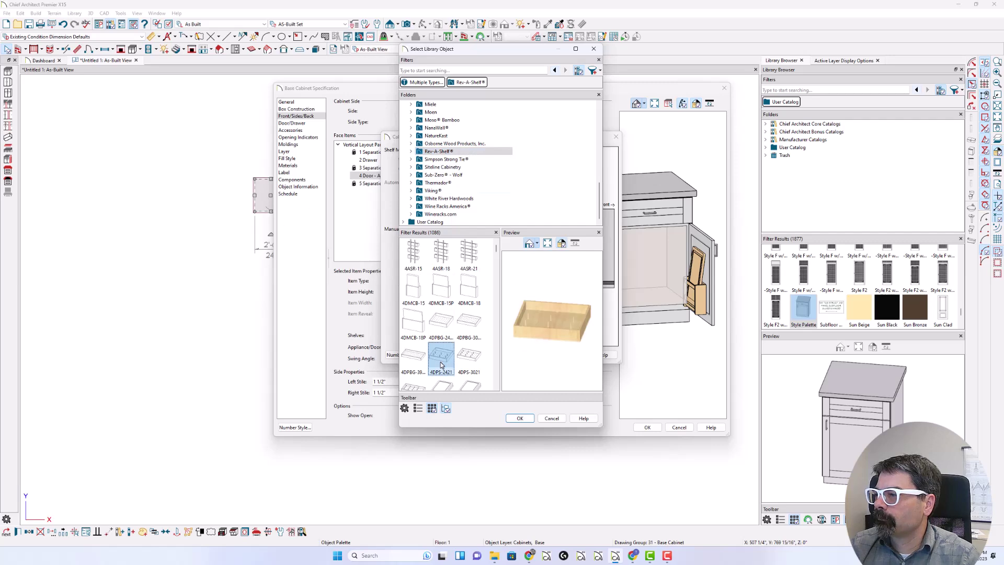
drag(538, 340, 536, 365)
click(517, 418)
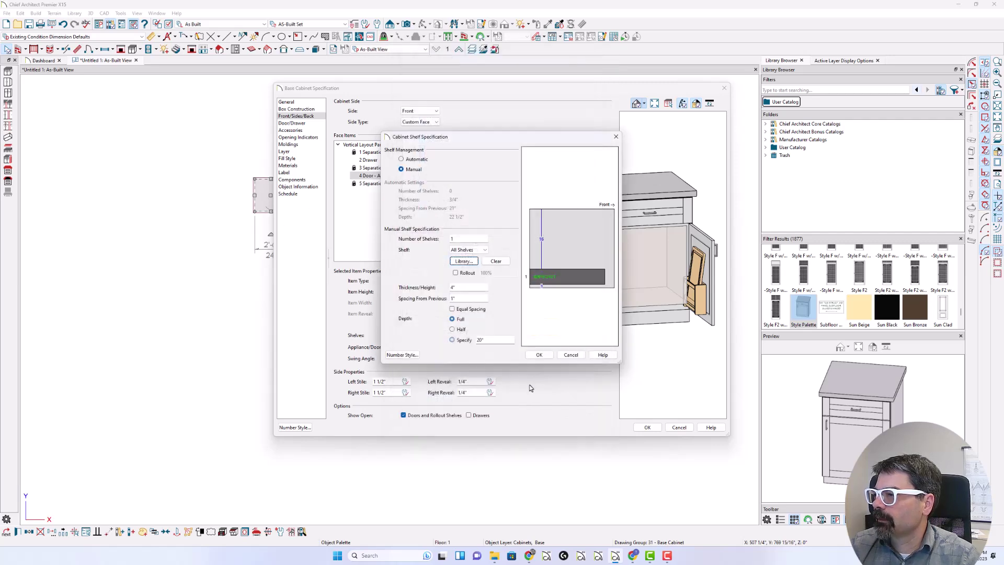
click(538, 353)
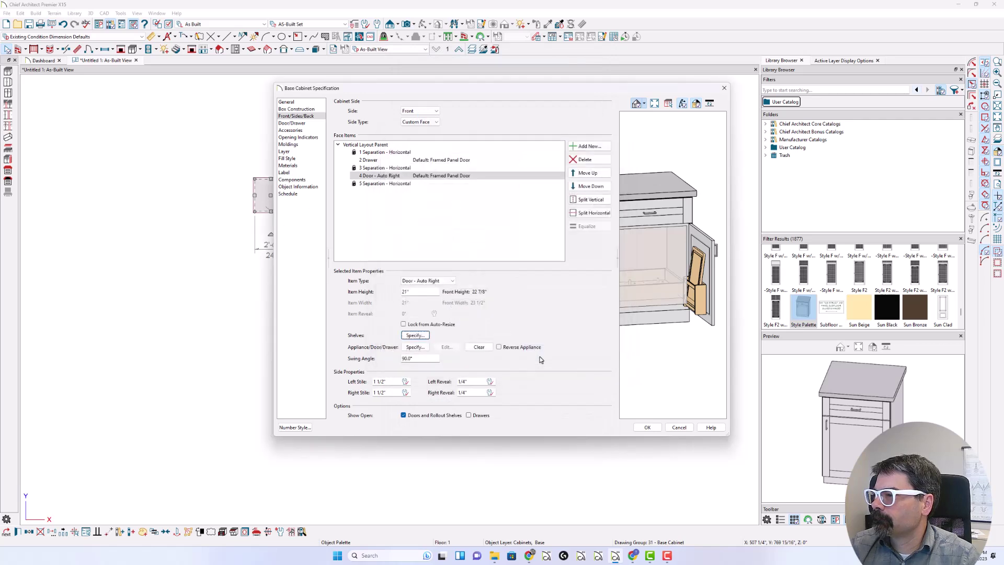
Inspect the shelf insert inside the open cabinet in the 3D preview and accept the base cabinet specification.
click(673, 314)
drag(666, 301, 682, 285)
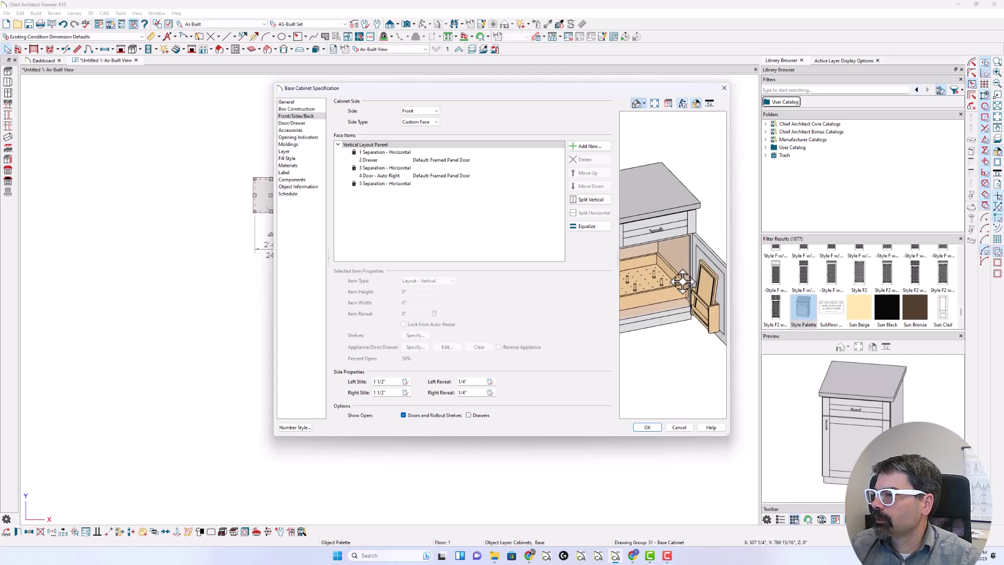
click(647, 428)
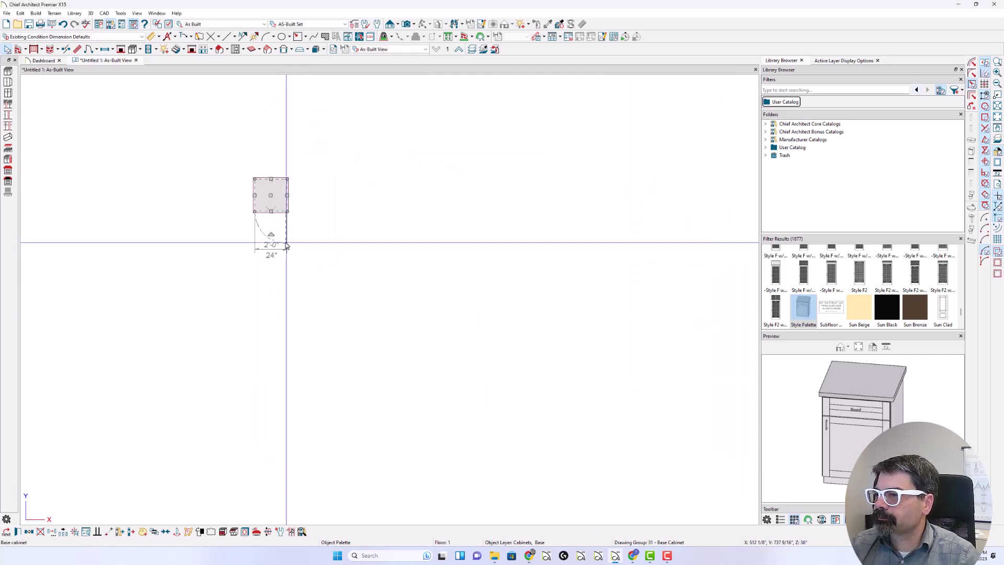
Create a full camera view of the base cabinet, inspect its open interior, and close the view again.
drag(240, 309, 271, 204)
drag(392, 397, 392, 420)
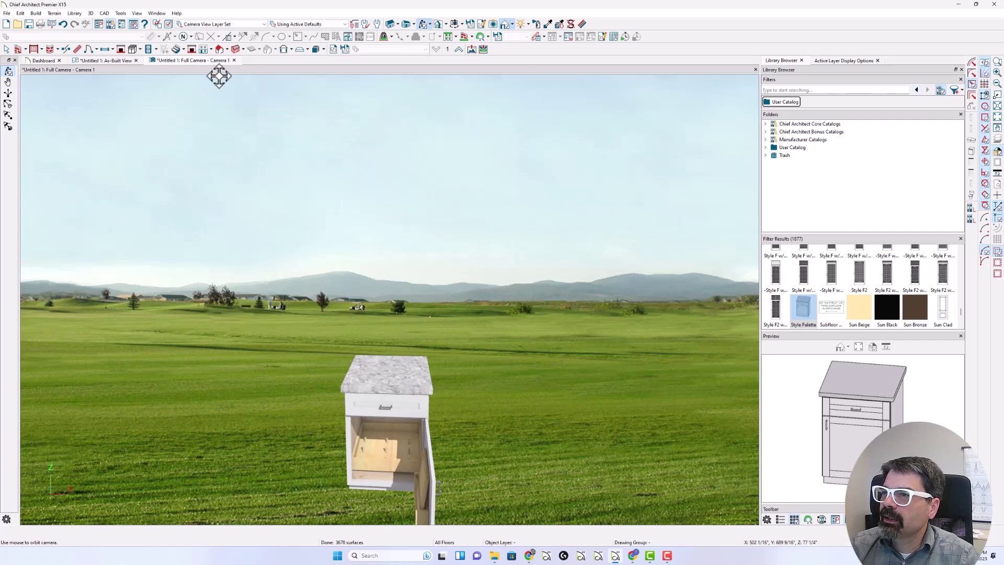
click(234, 61)
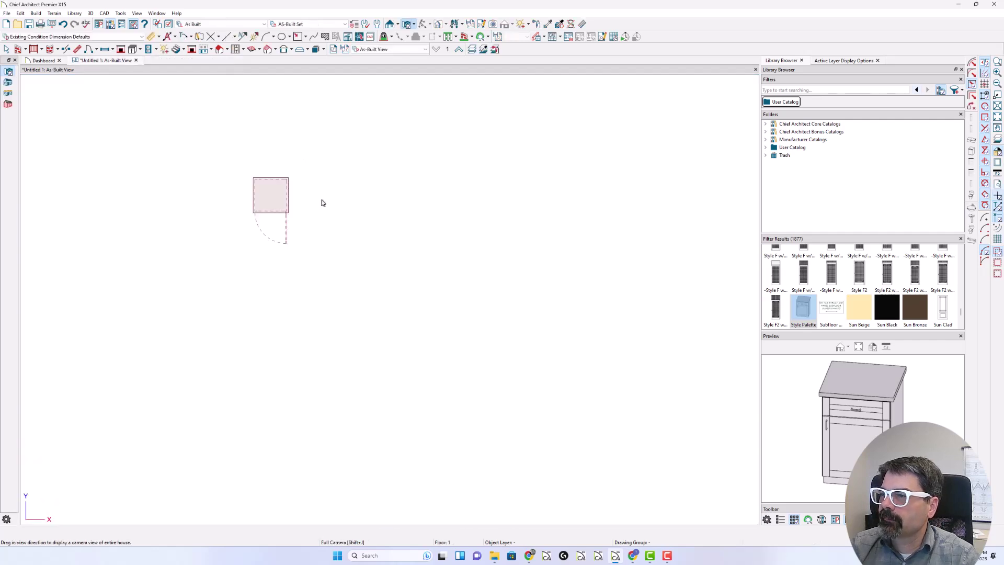
Create a style palette named "Door insert and pullout" from the base cabinet with all of its properties selected.
click(277, 202)
click(142, 531)
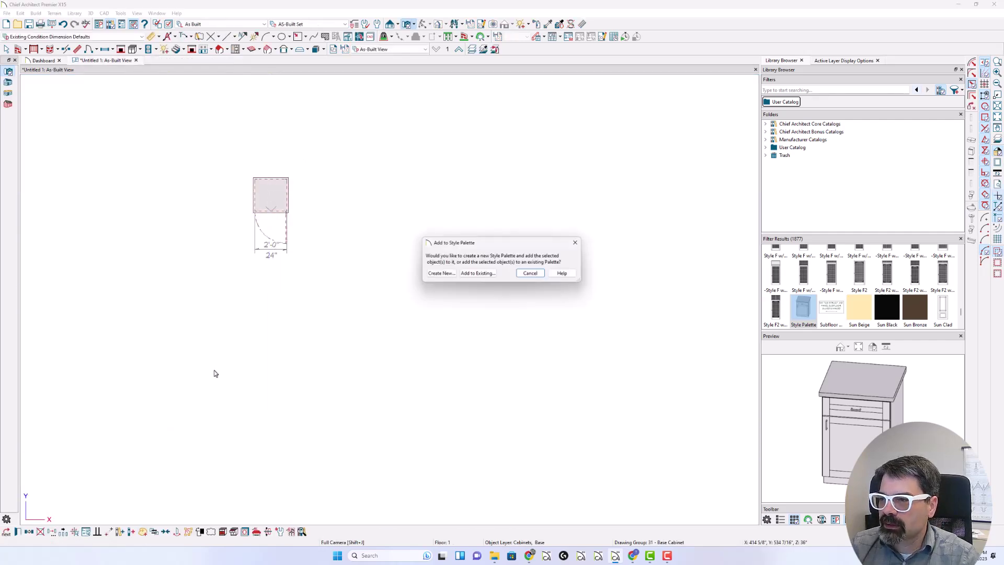
click(440, 273)
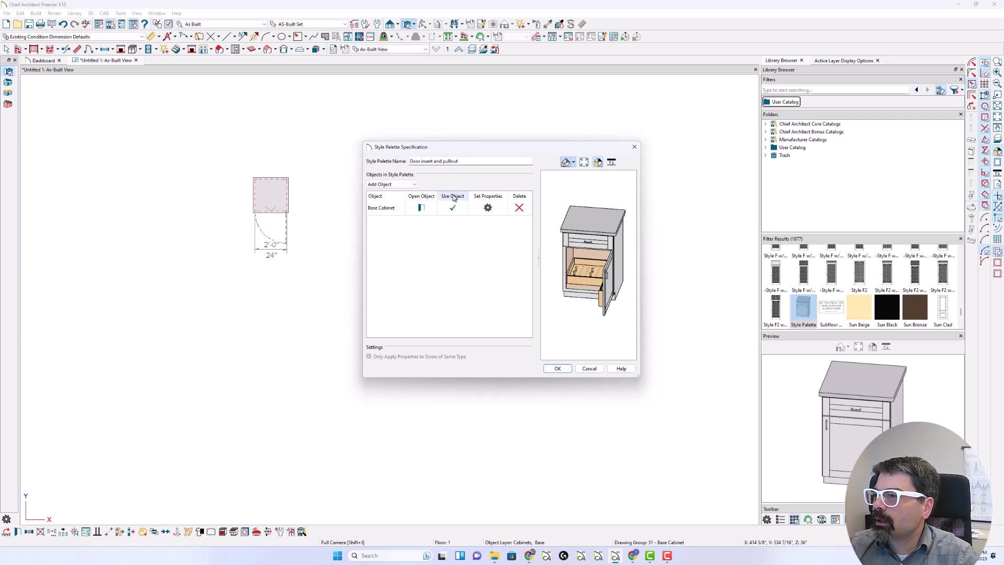
click(488, 207)
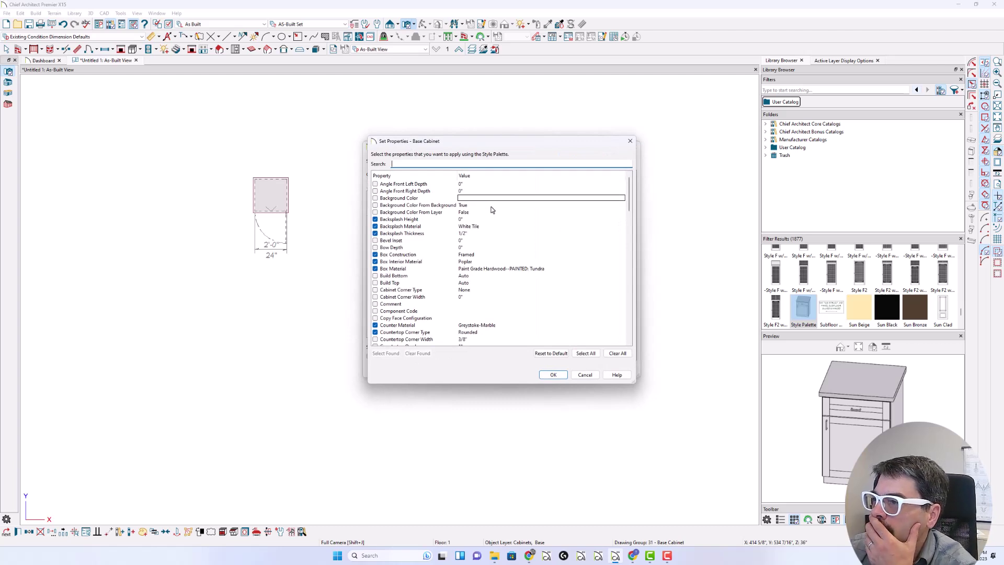
click(584, 353)
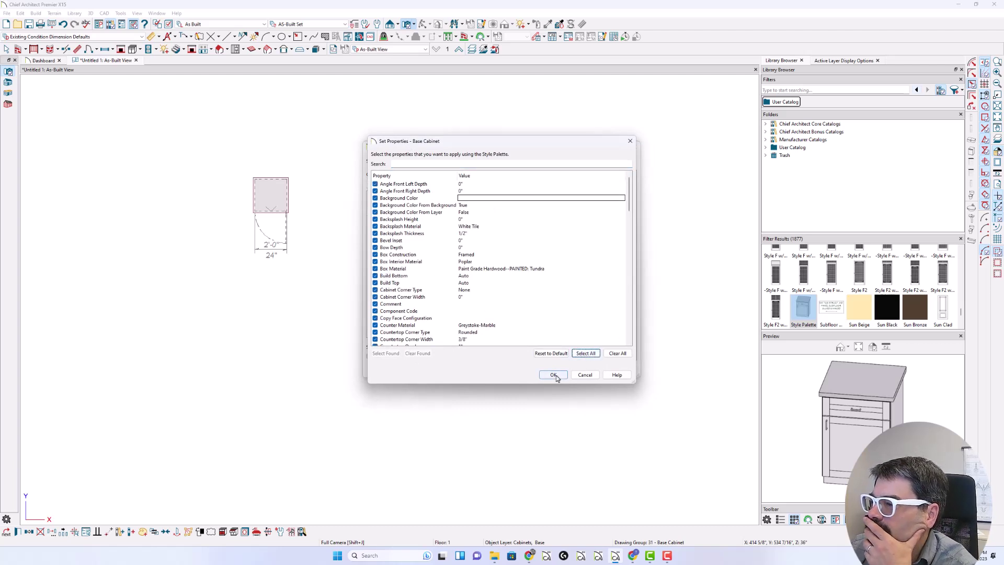
click(553, 374)
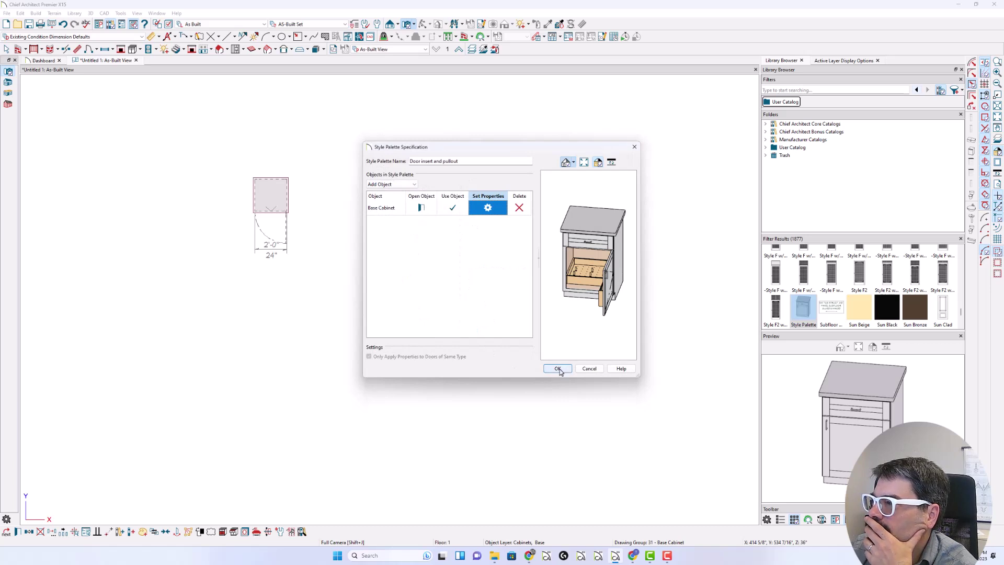
click(557, 368)
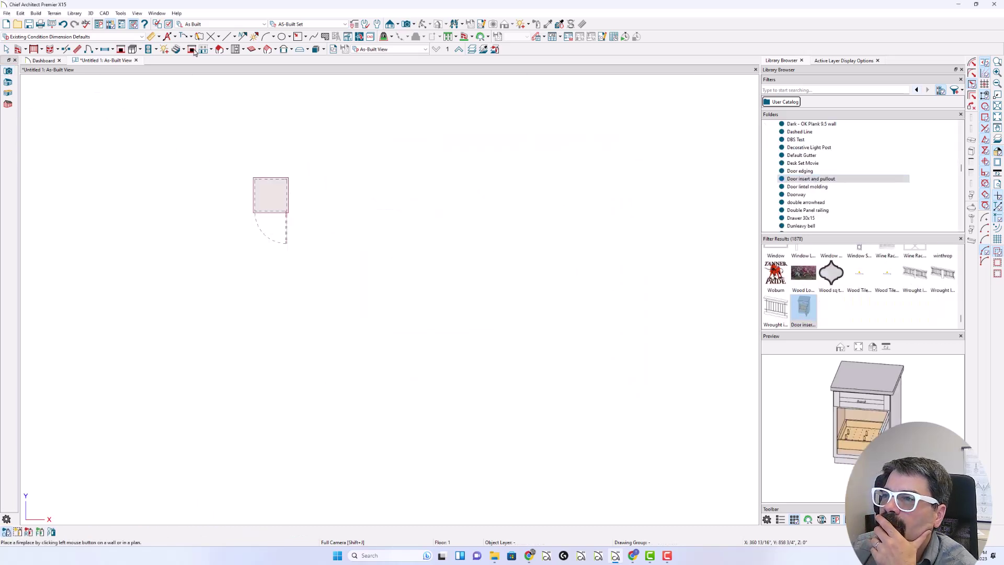
Place a second base cabinet beside the first in plan and apply the Door insert and pullout palette to it.
click(132, 49)
click(370, 195)
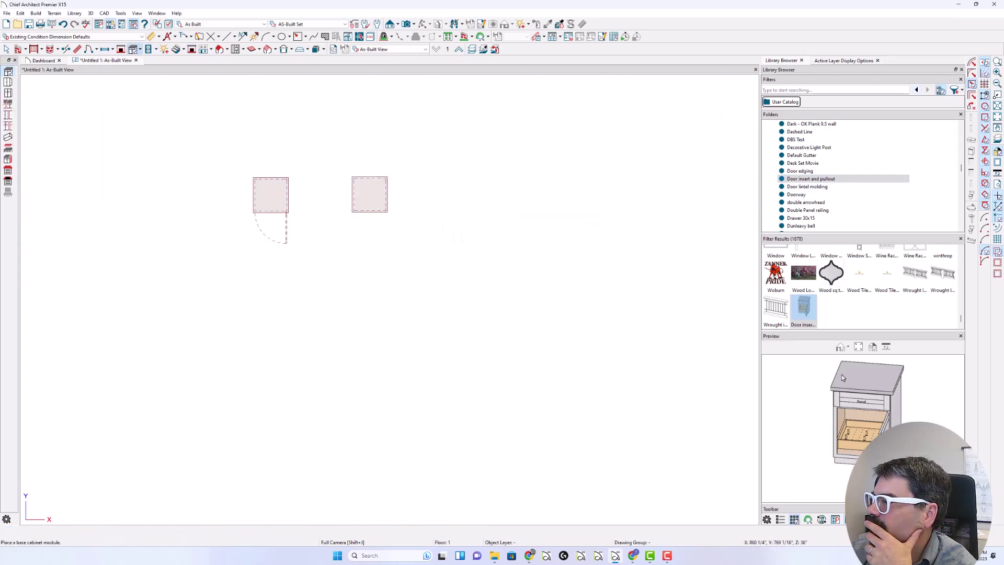
click(802, 301)
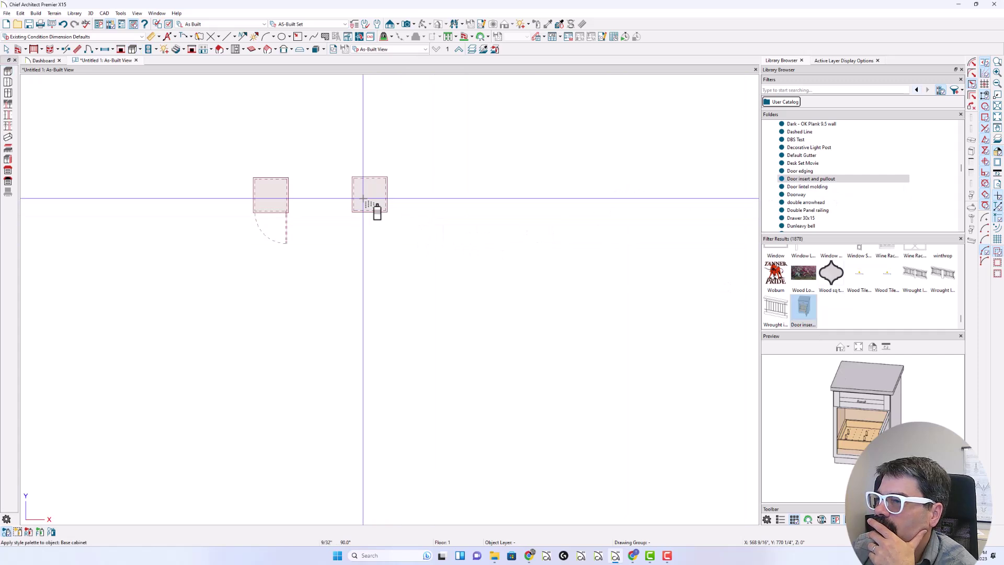
double_click(377, 208)
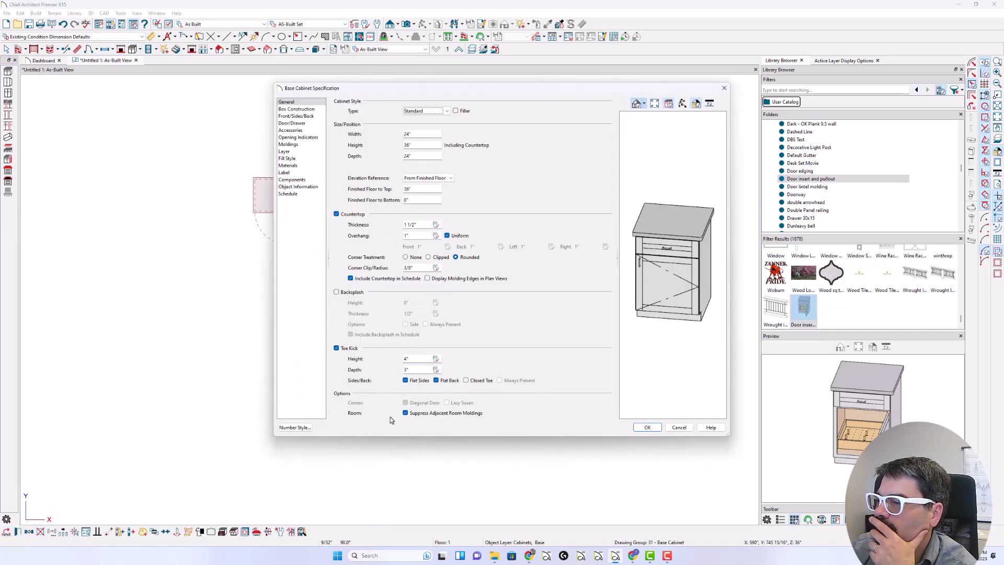
Show the second cabinet's doors and rollout shelves open, inspect them in the 3D preview, and accept the specification.
click(297, 116)
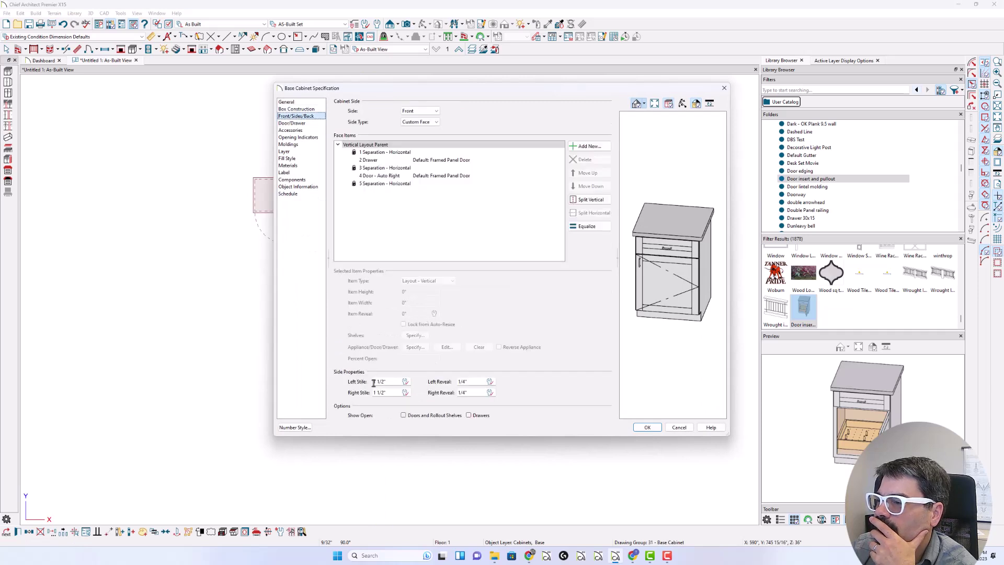
click(404, 415)
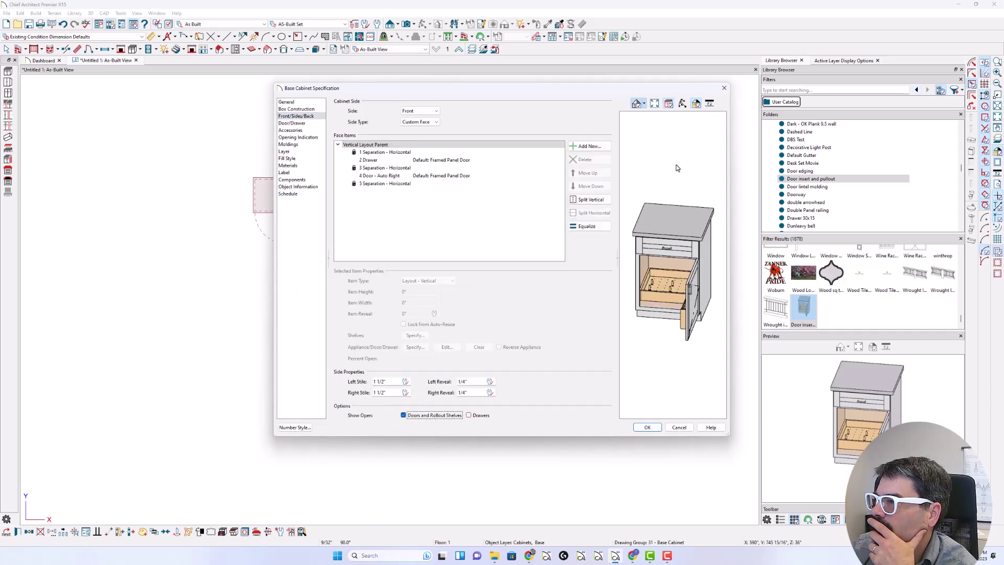
click(682, 103)
drag(674, 247, 694, 250)
click(648, 427)
Enclose the two cabinets in a rectangular room of walls and view them in a full camera view from inside.
drag(269, 352, 326, 220)
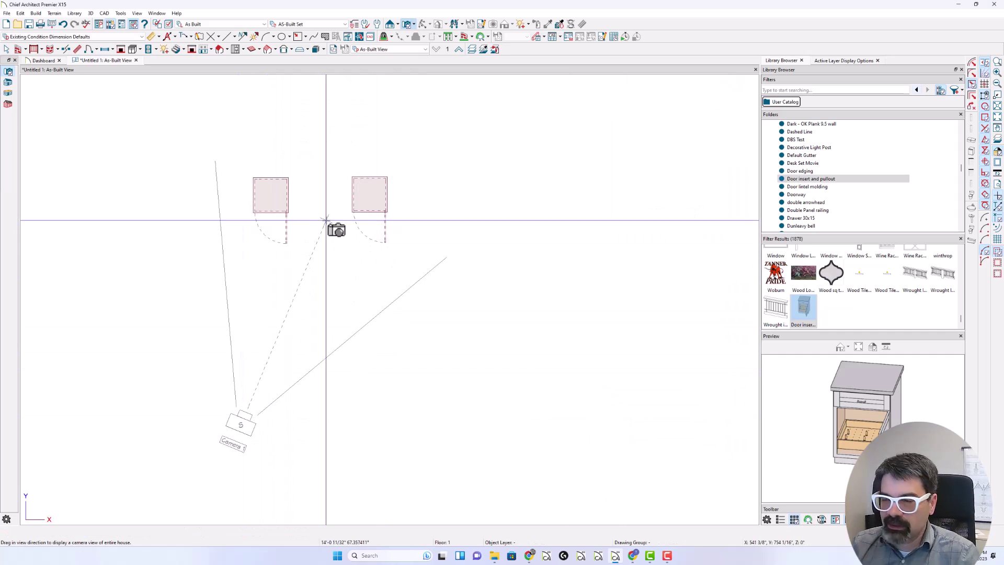
click(19, 48)
scroll(282, 347, down, 4)
mouse_move(200, 231)
mouse_down()
mouse_move(419, 231)
mouse_move(439, 309)
mouse_move(352, 441)
mouse_move(198, 423)
mouse_move(191, 234)
mouse_move(246, 381)
mouse_move(298, 320)
mouse_move(289, 312)
mouse_up()
key(f)
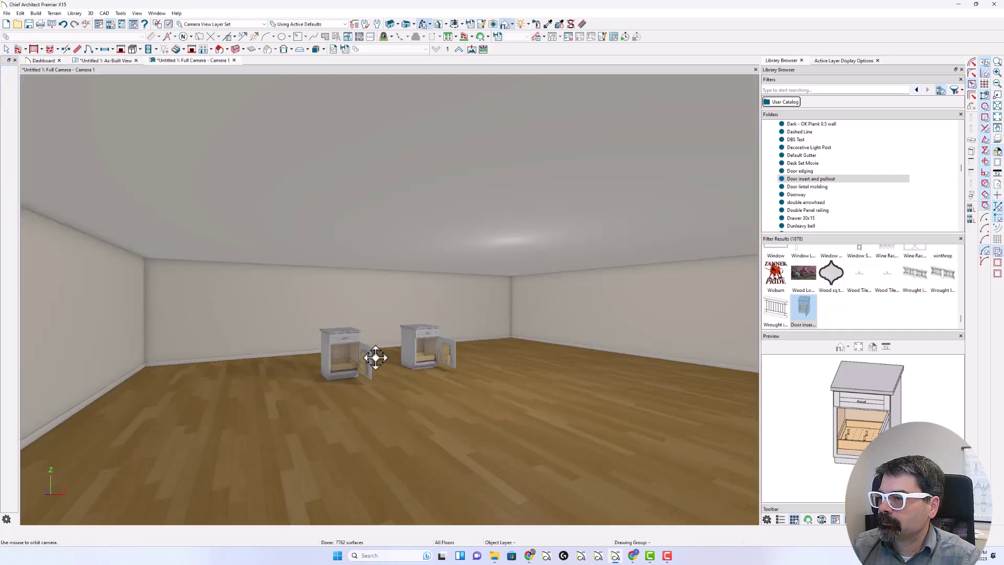
mouse_move(375, 353)
mouse_down()
mouse_move(356, 352)
mouse_move(362, 359)
mouse_up()
scroll(430, 370, up, 5)
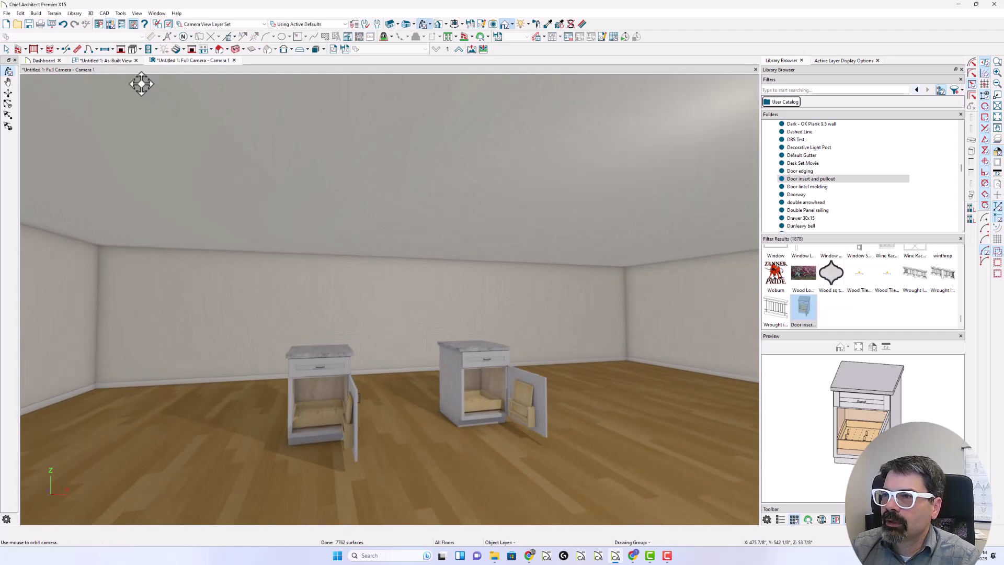
Add a base cabinet between the existing two with the Door insert and pullout palette applied and its door shown open.
click(132, 49)
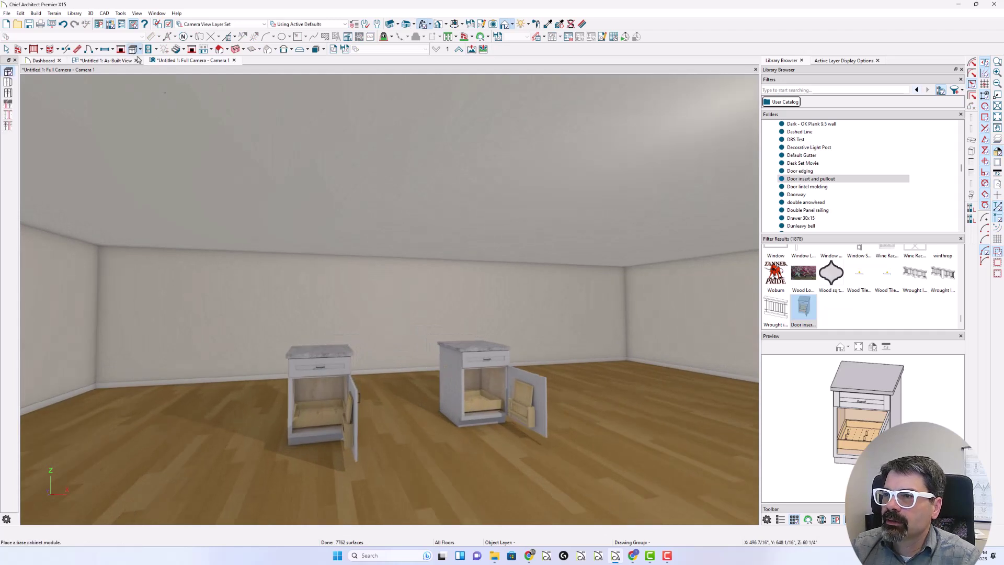
click(401, 426)
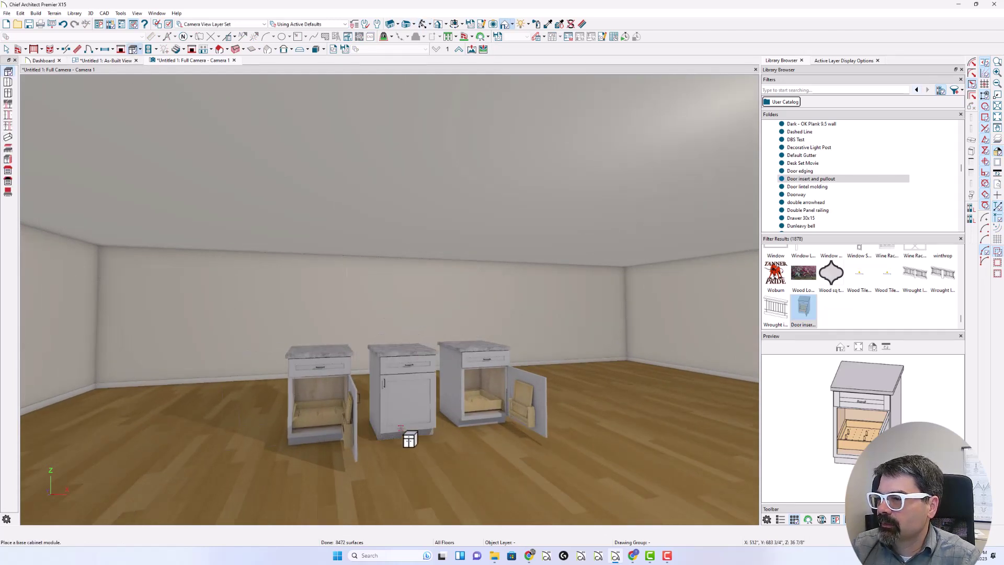
click(810, 178)
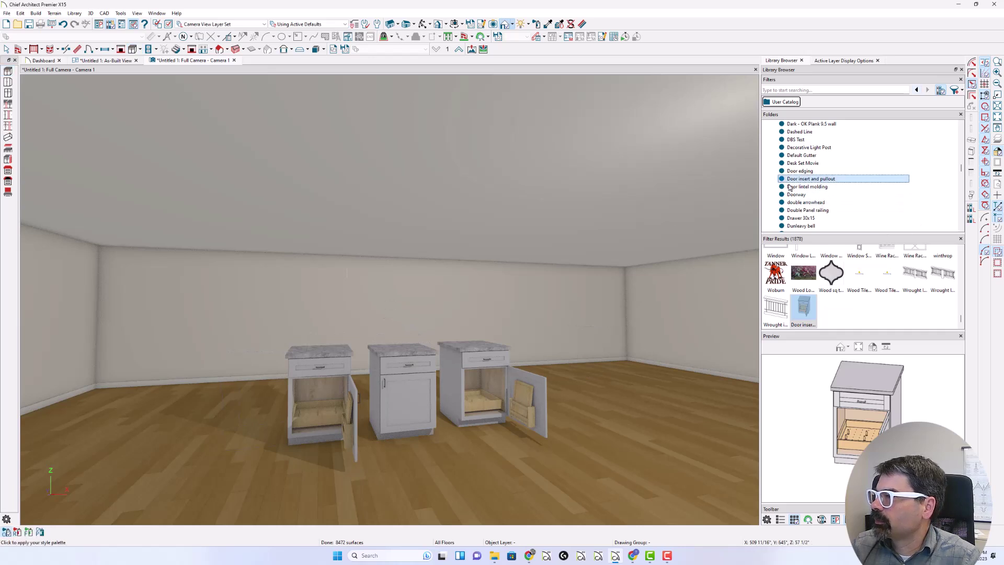
click(413, 396)
key(Escape)
click(413, 397)
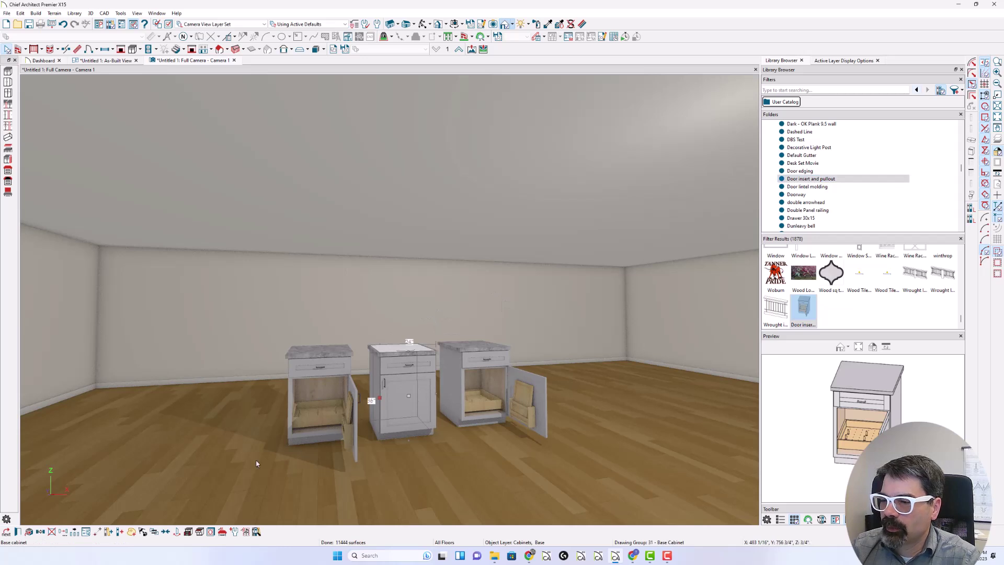
click(188, 531)
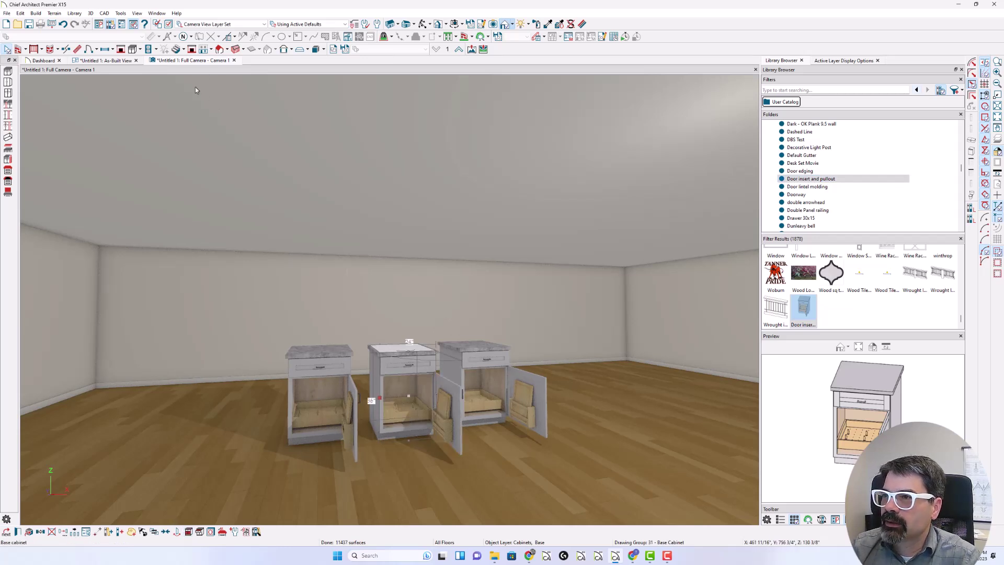
Add a fourth base cabinet at the right end of the row, with its door shown open and the Door insert and pullout palette applied.
click(132, 48)
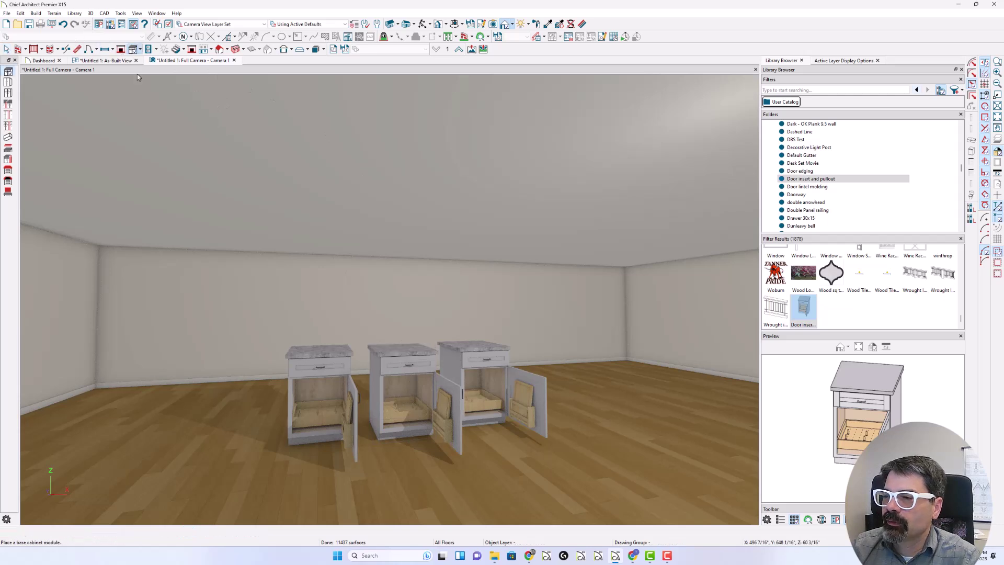
click(578, 418)
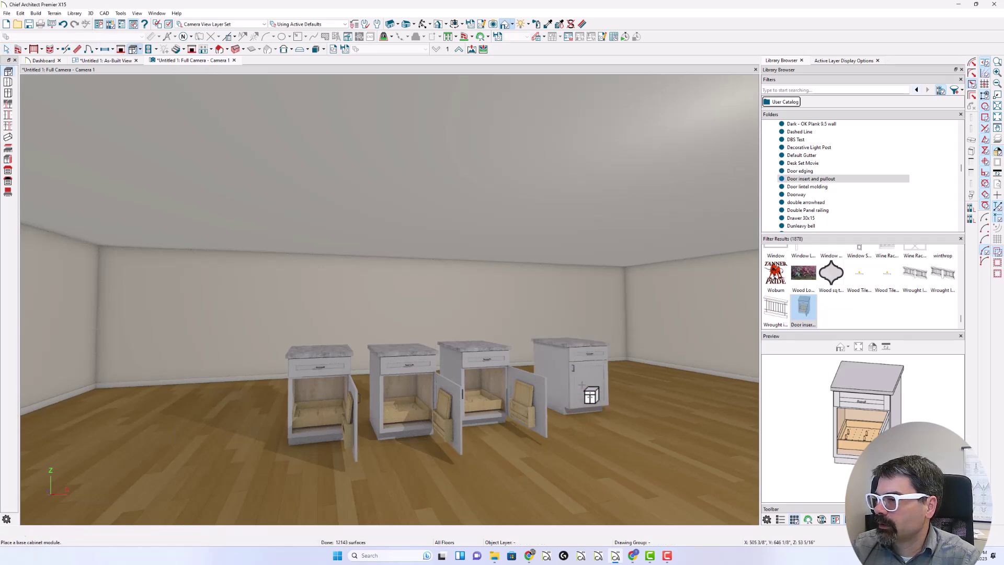
click(188, 531)
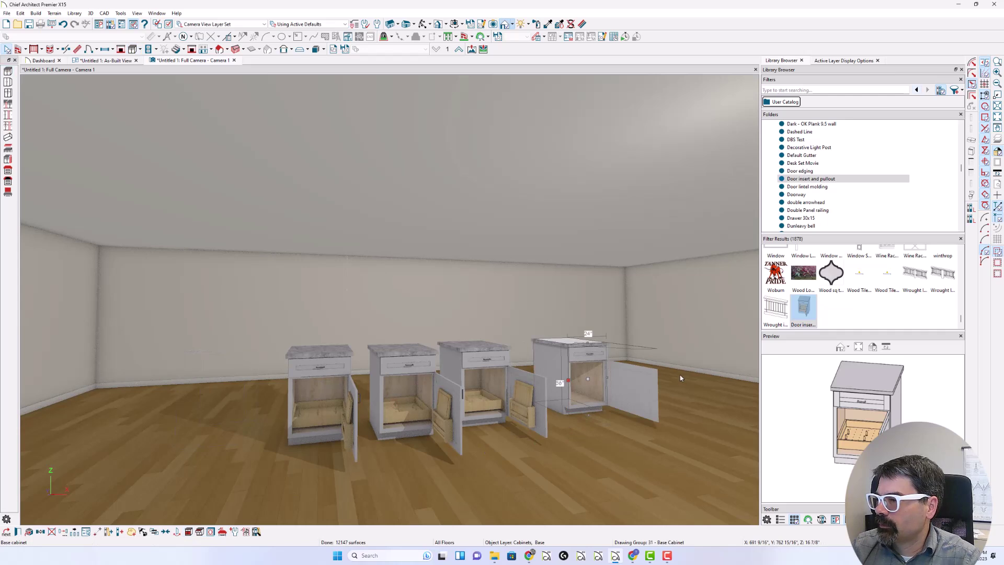
key(Escape)
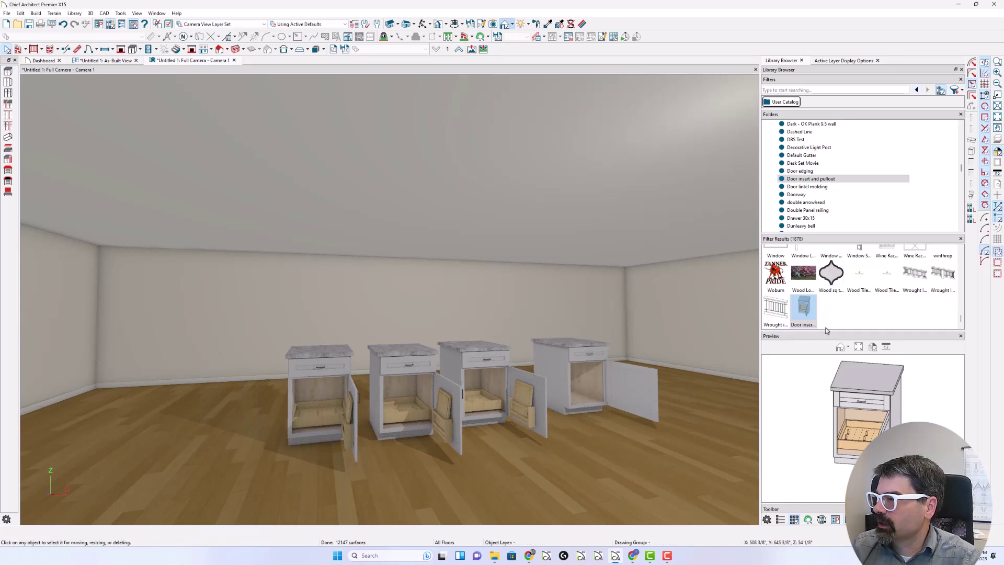
click(805, 308)
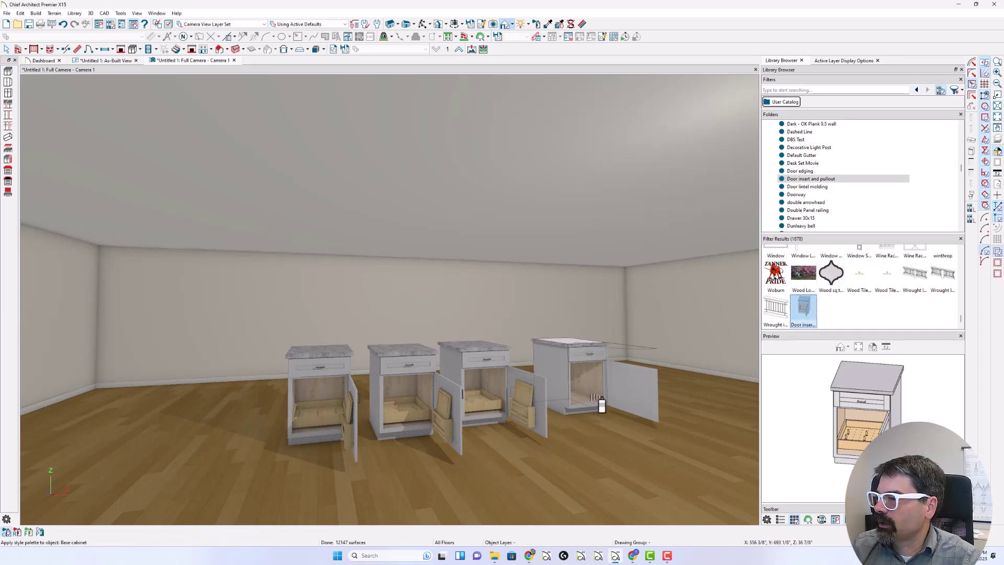
click(593, 400)
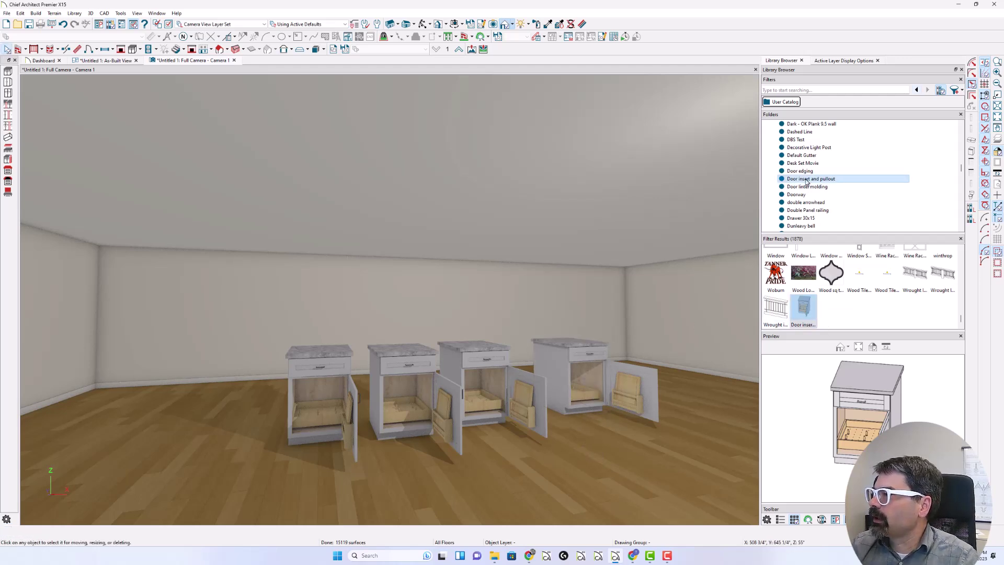
Edit the Door insert and pullout palette so that it applies only the base cabinet's Copy Face Configuration property.
right_click(807, 181)
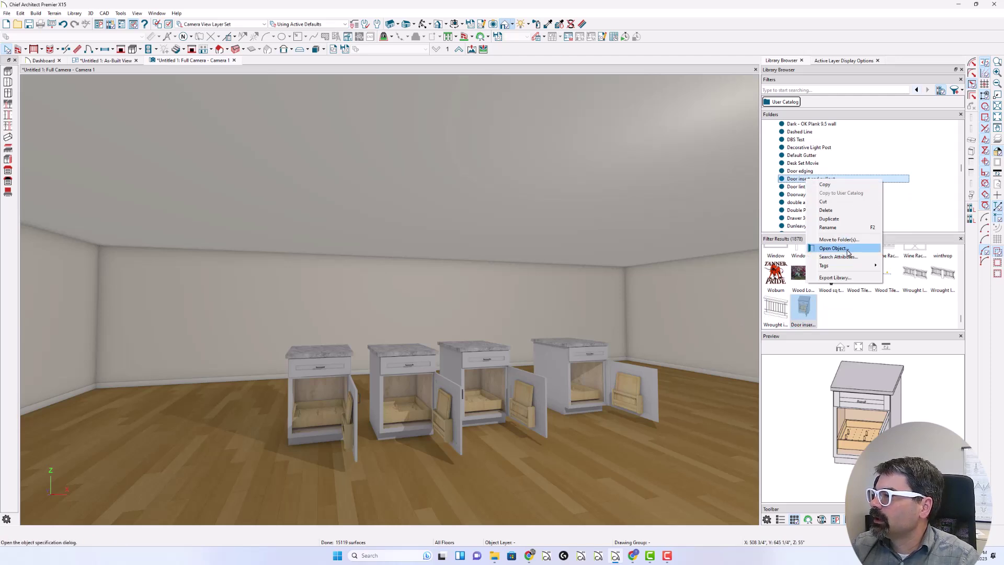
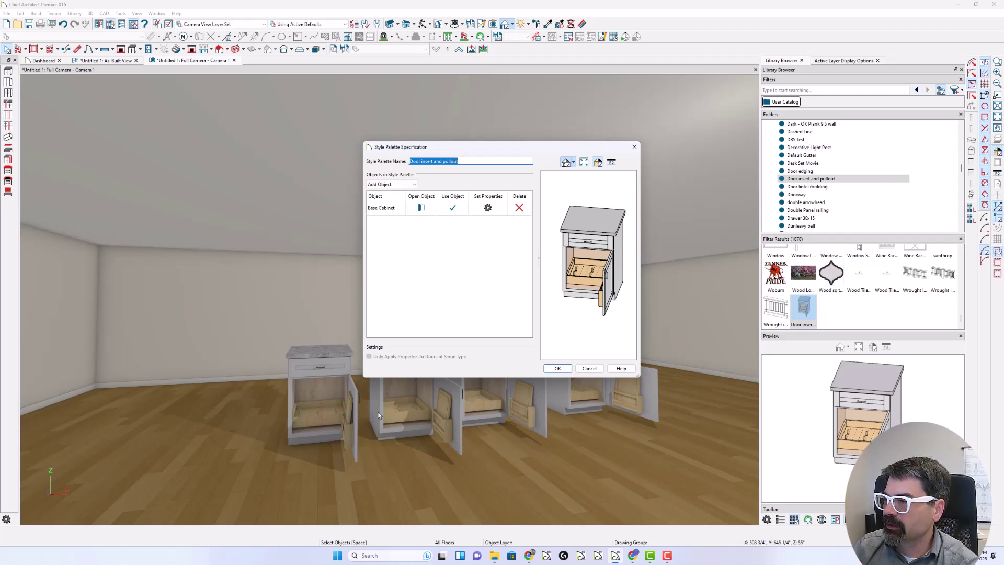
click(488, 208)
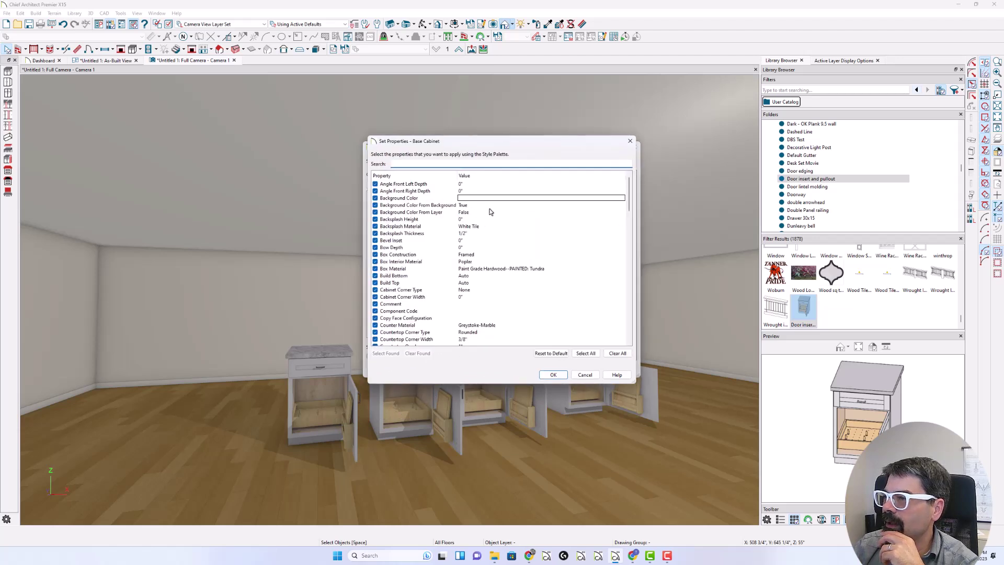
click(550, 354)
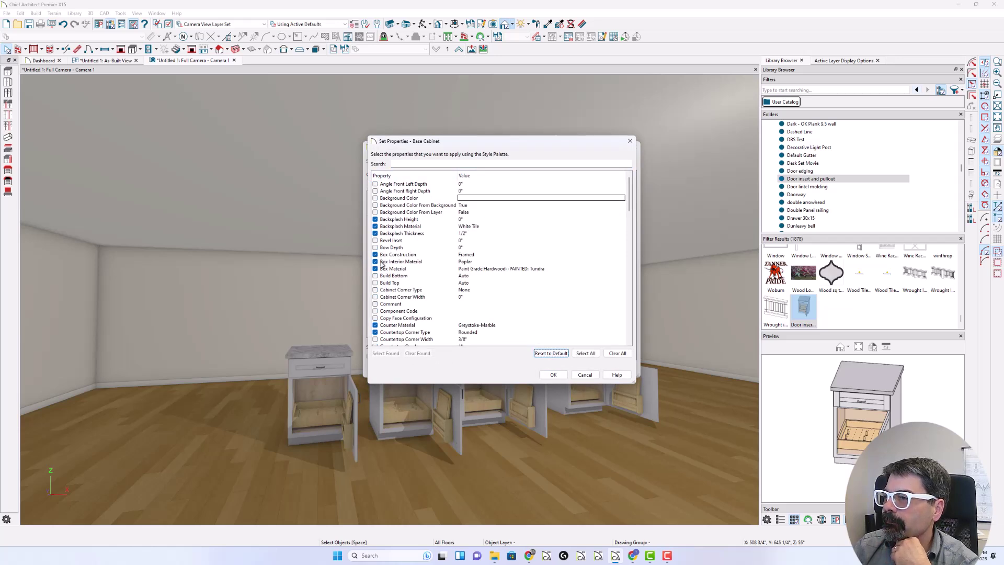
scroll(410, 287, down, 1)
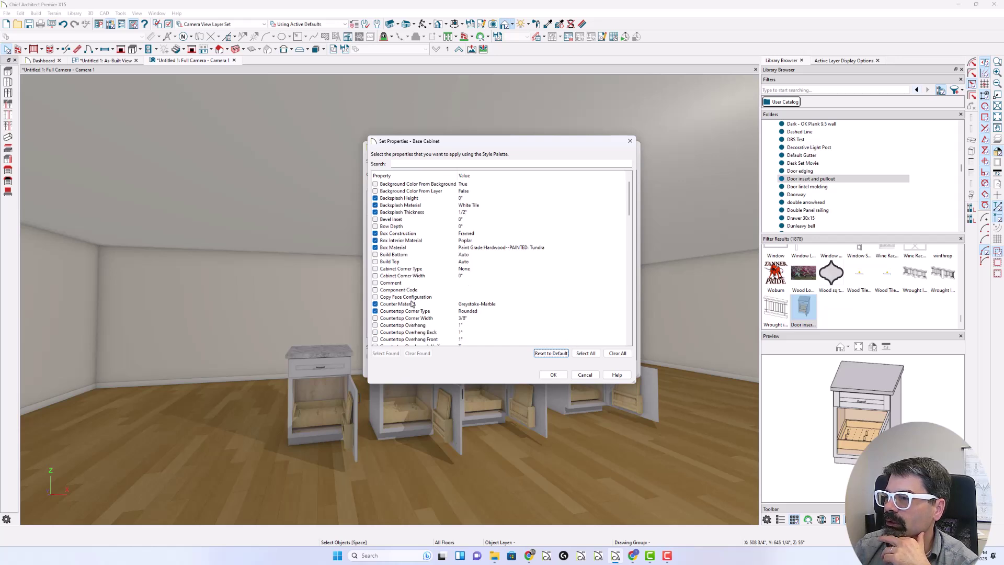
click(375, 297)
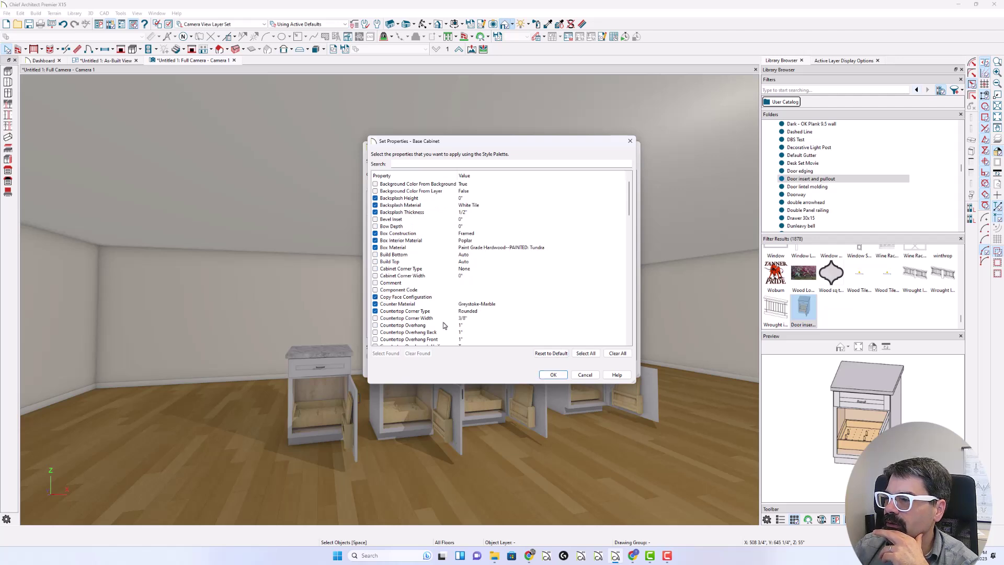
click(610, 353)
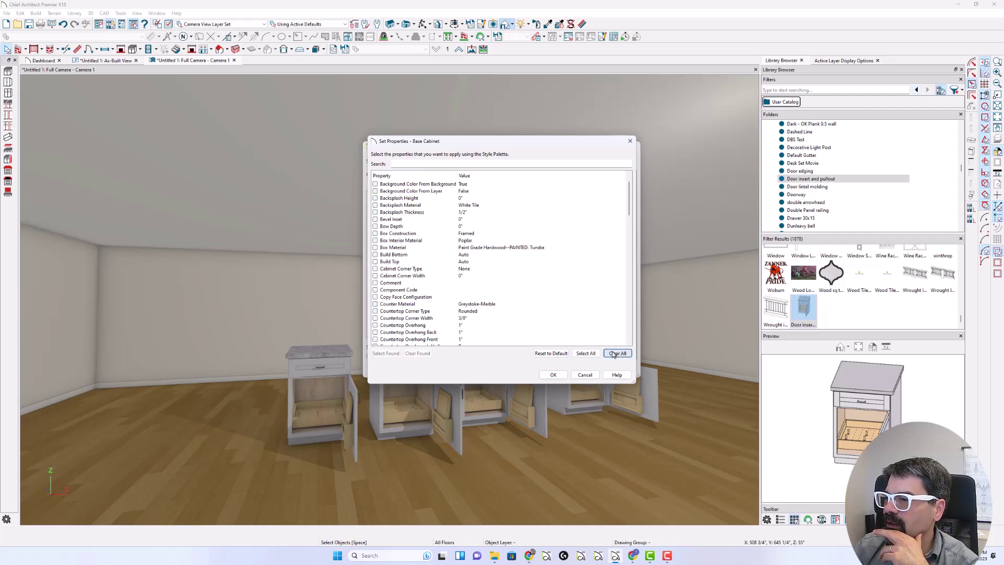
click(376, 297)
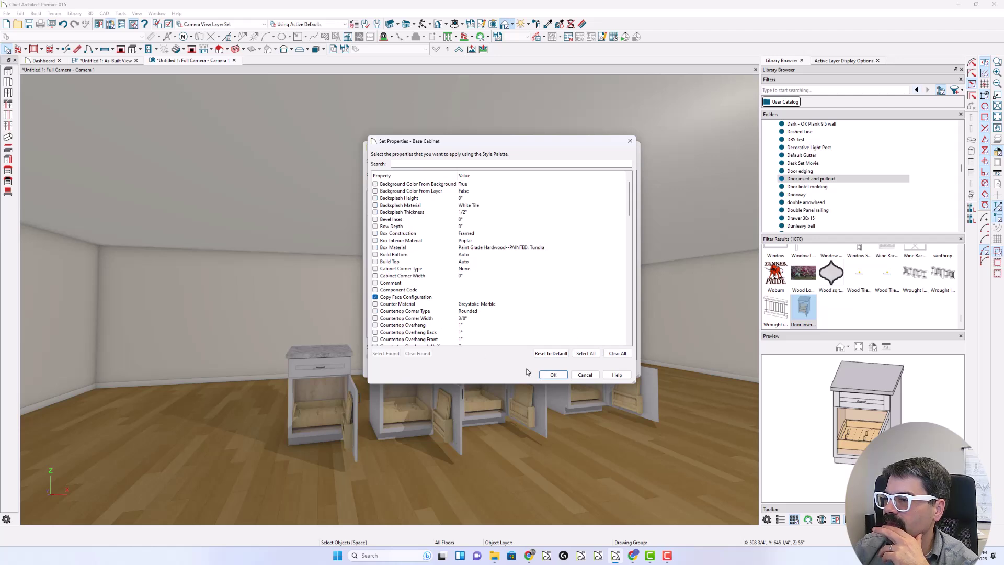
click(552, 374)
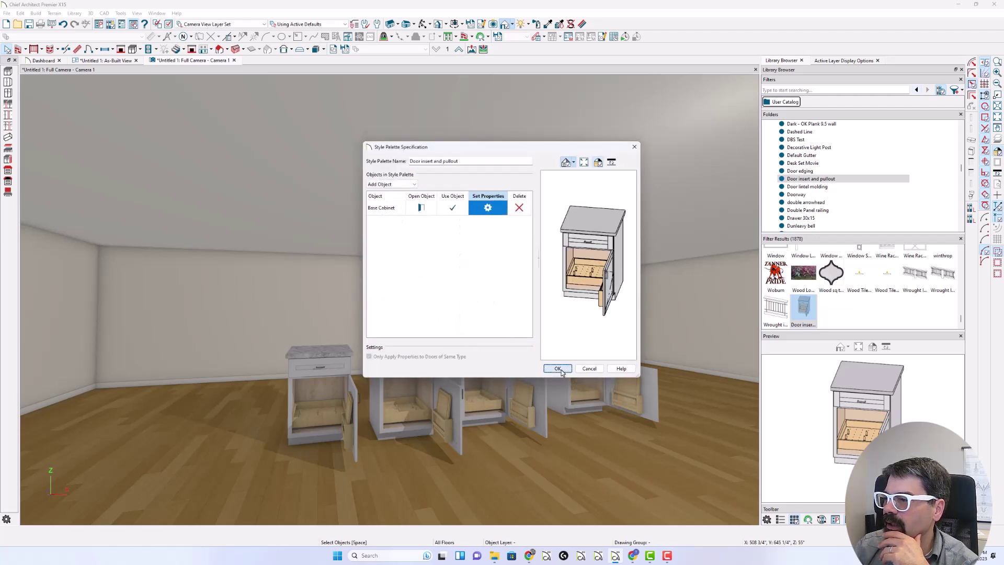
click(556, 371)
Place a new base cabinet beside the left end of the row of four in the camera view.
click(133, 49)
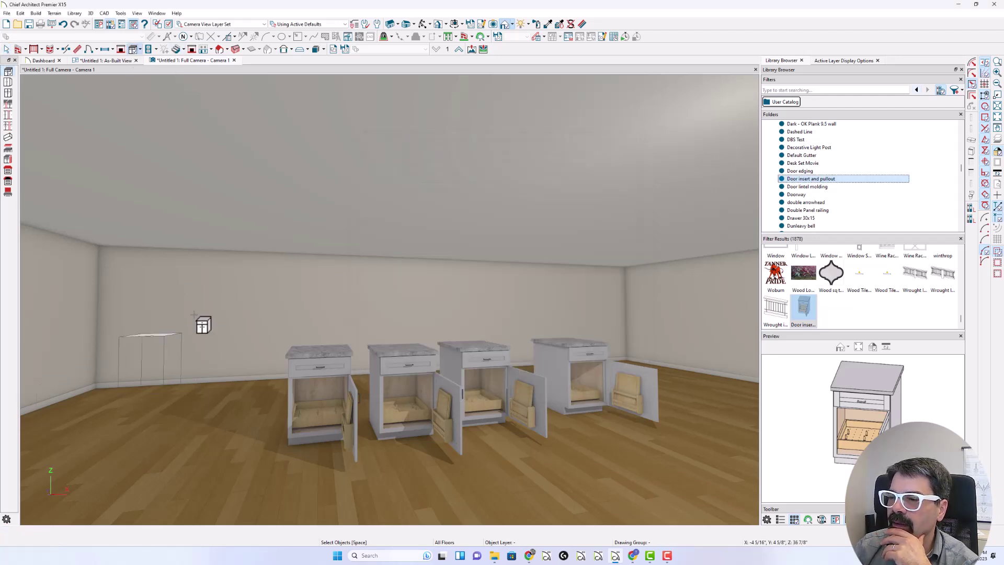
click(241, 437)
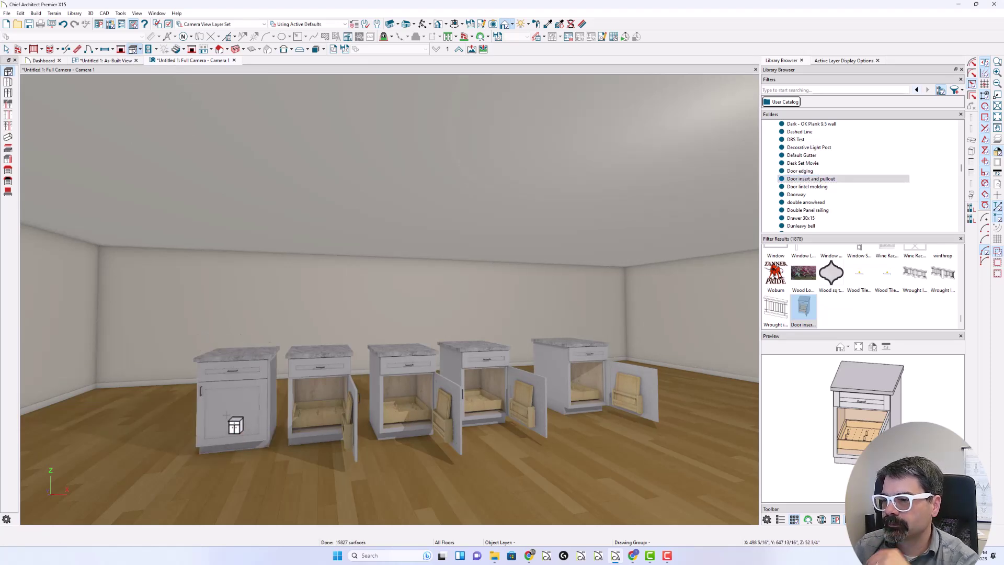
scroll(232, 425, up, 2)
middle_drag(233, 425, 352, 417)
key(space)
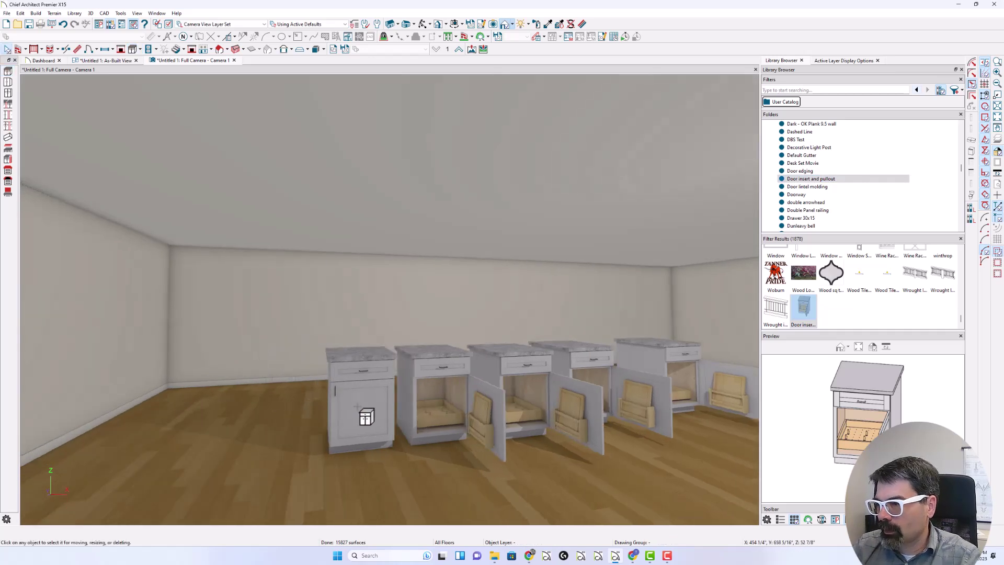
Select all five base cabinets in the As-Built plan view and move them up to the back wall.
click(95, 61)
scroll(298, 291, up, 2)
drag(432, 313, 229, 250)
drag(314, 296, 313, 191)
Slide the separate base cabinets along the back wall until all five sit side by side without gaps.
scroll(314, 191, up, 3)
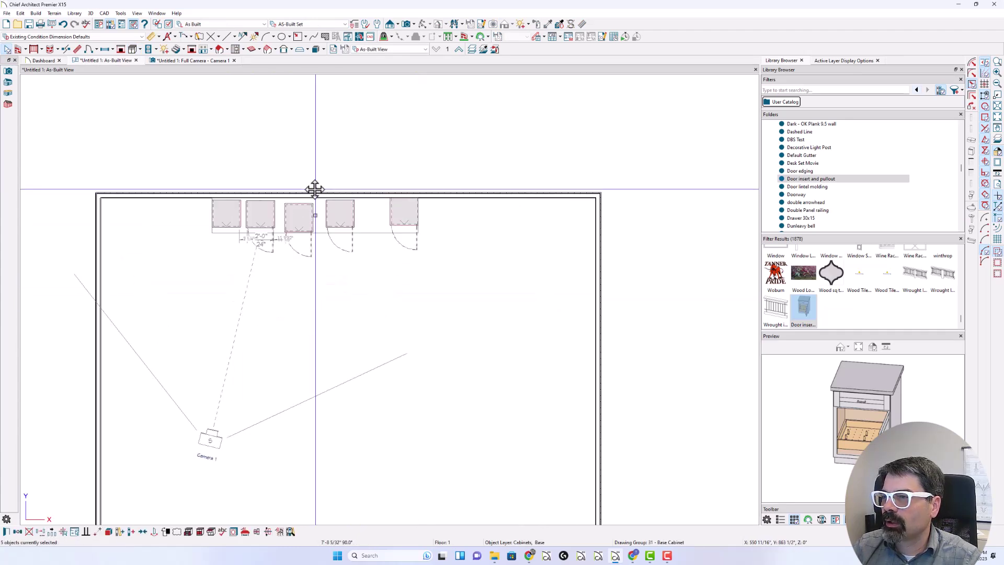
click(347, 218)
mouse_move(349, 220)
mouse_down()
mouse_move(400, 212)
mouse_move(292, 229)
mouse_move(292, 213)
mouse_move(381, 211)
mouse_move(366, 220)
mouse_up()
click(241, 220)
drag(240, 220, 329, 218)
click(194, 223)
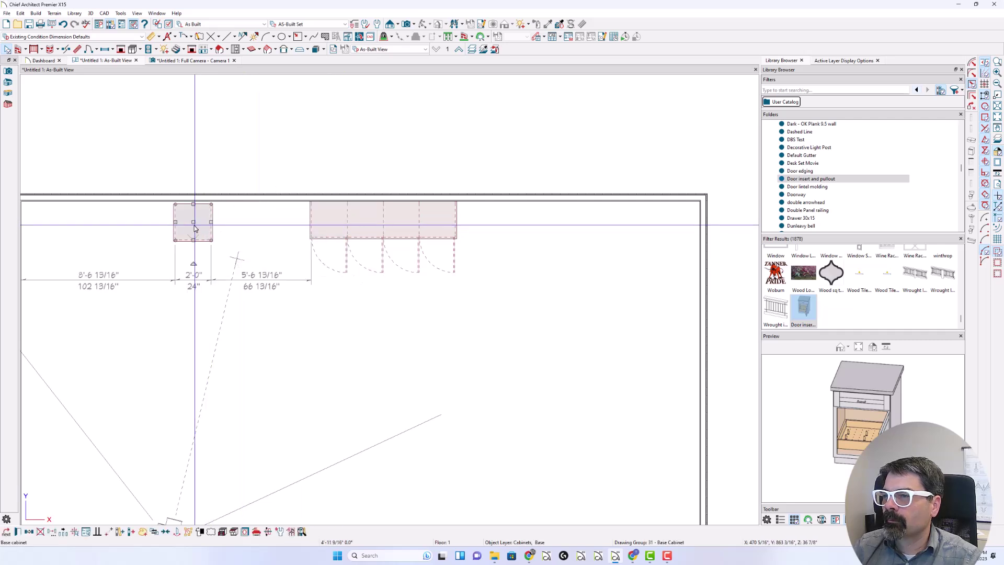
drag(193, 223, 305, 219)
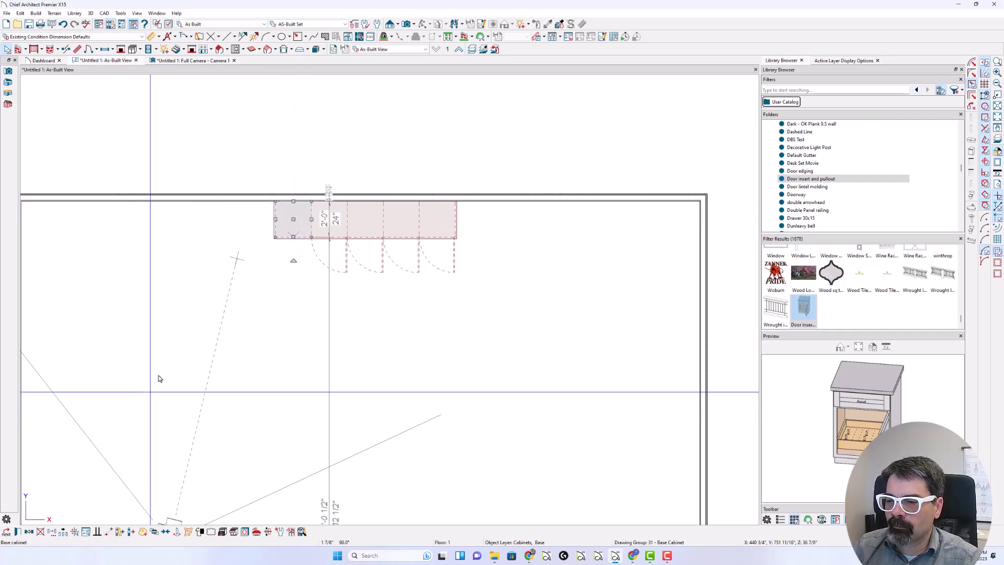
Add five more base cabinets along the back wall, extending the row to the left in plan.
click(132, 50)
click(255, 207)
click(226, 209)
click(190, 210)
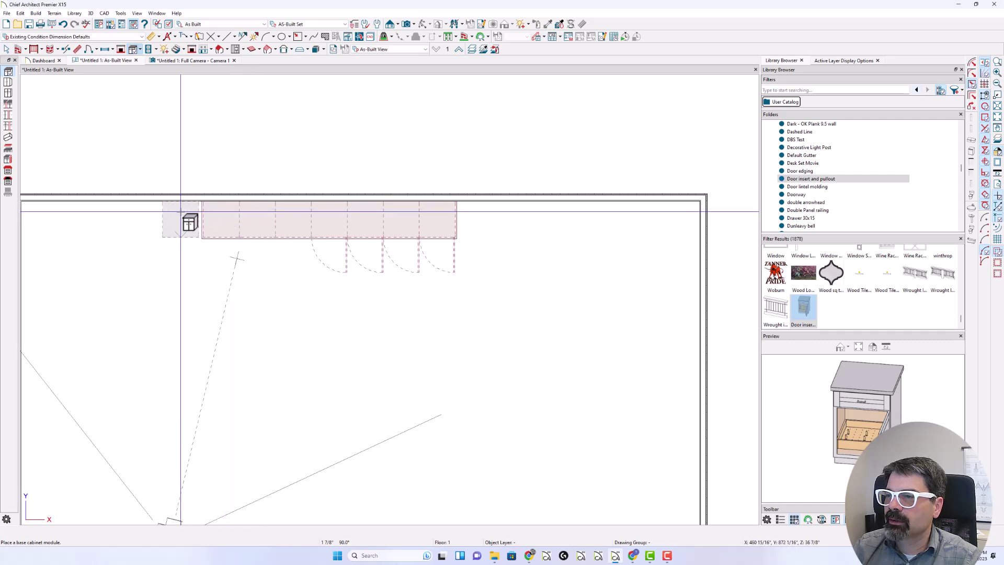
click(154, 213)
click(117, 213)
Show the doors of the six plain base cabinets open and view the whole row in the full camera view.
drag(267, 242, 61, 207)
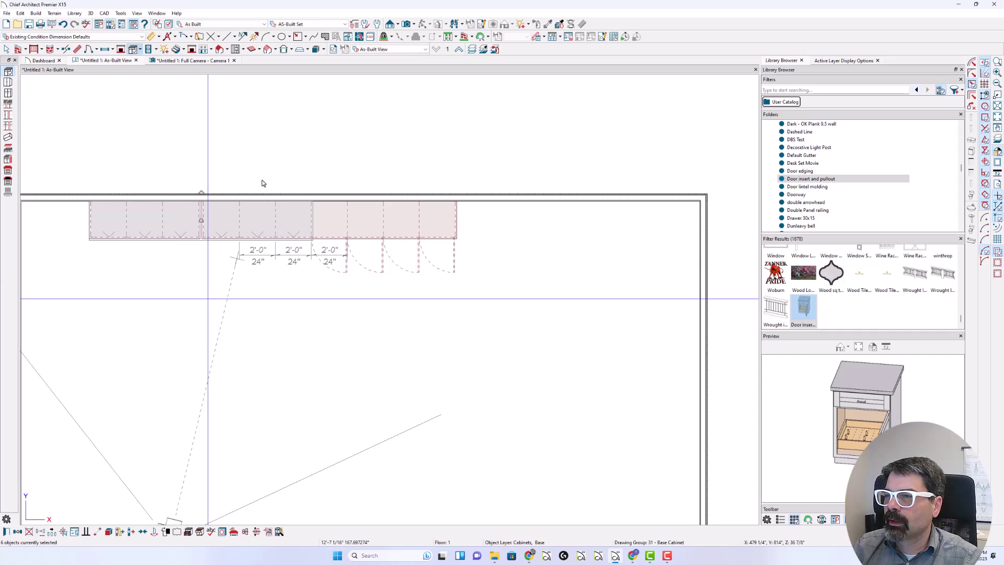
double_click(261, 206)
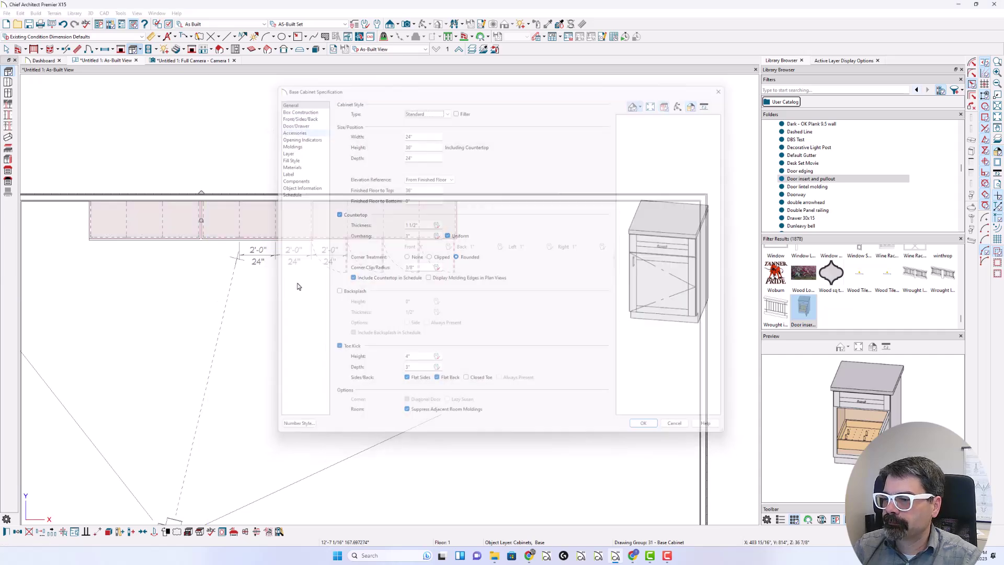
click(188, 532)
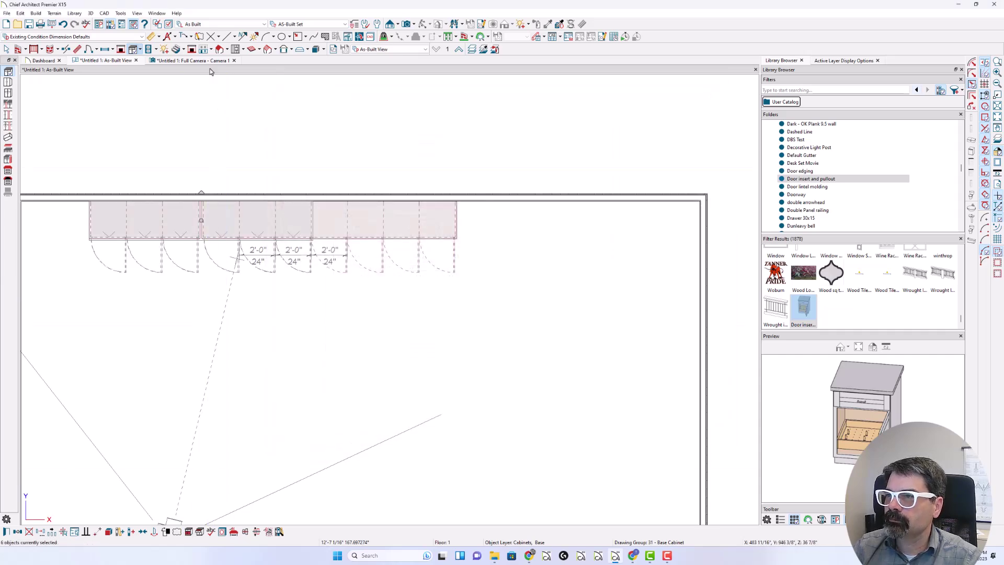
click(206, 61)
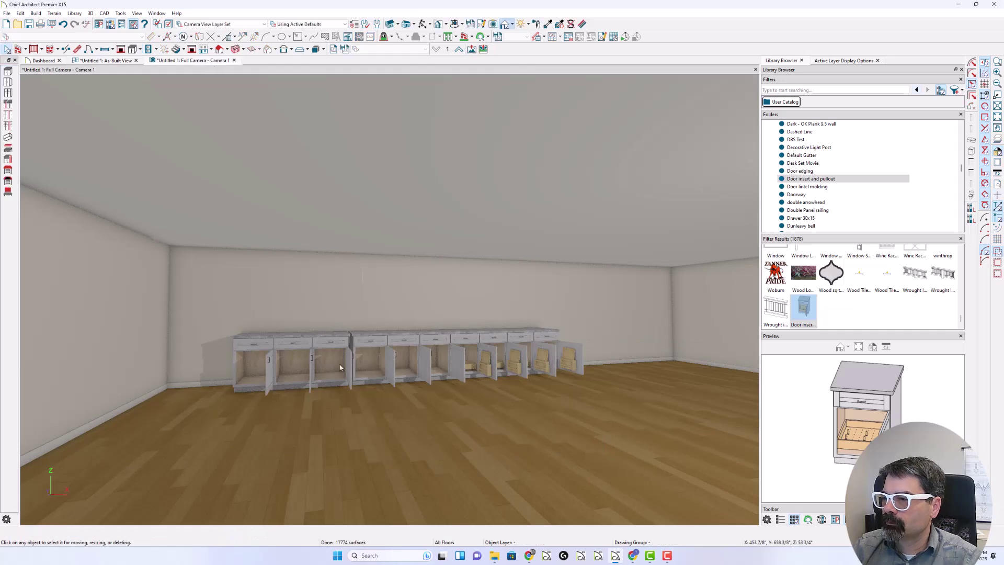
scroll(340, 367, up, 5)
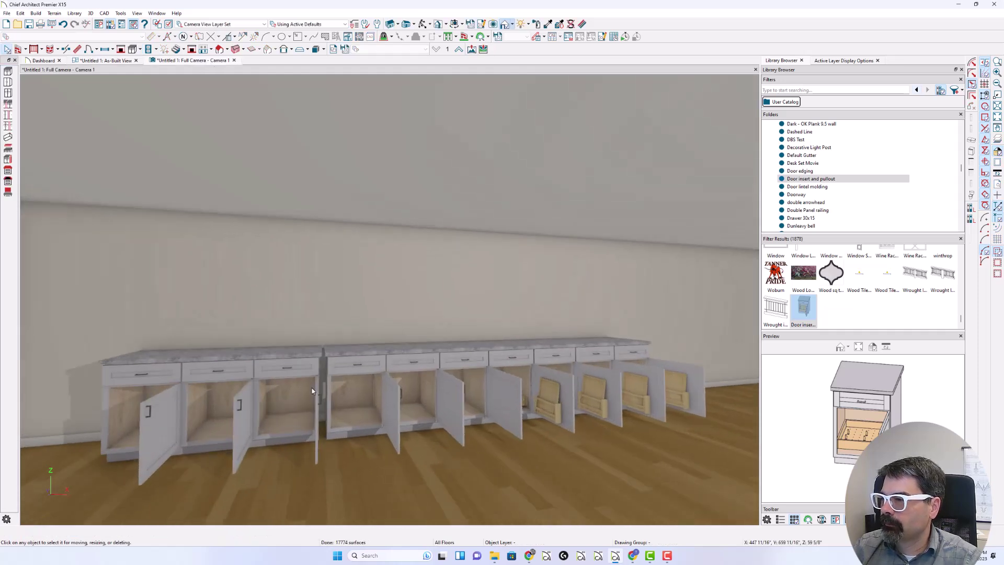
Review which base cabinet properties the Door insert and pullout palette applies, inspect its 3D preview, and accept the palette.
click(825, 180)
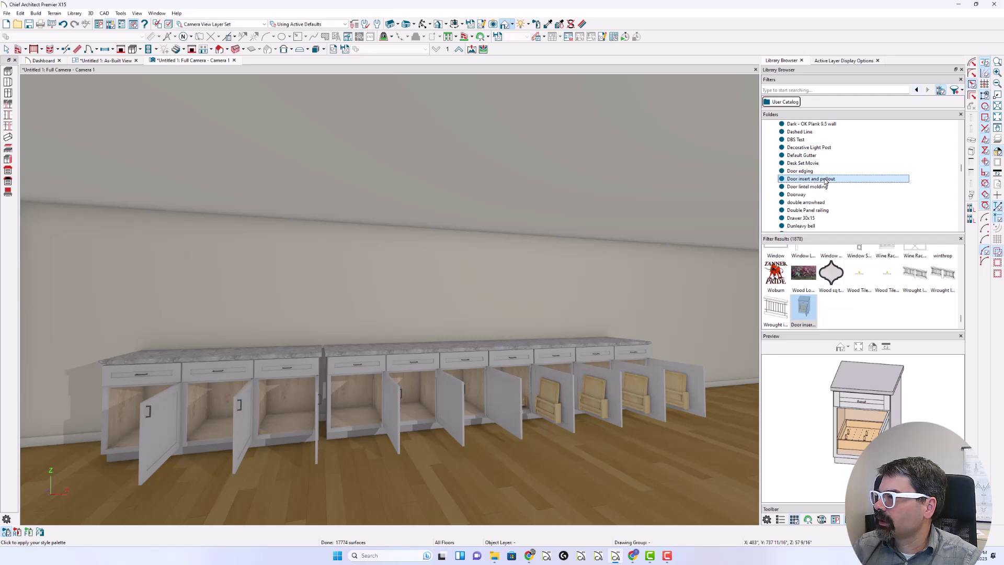
right_click(812, 181)
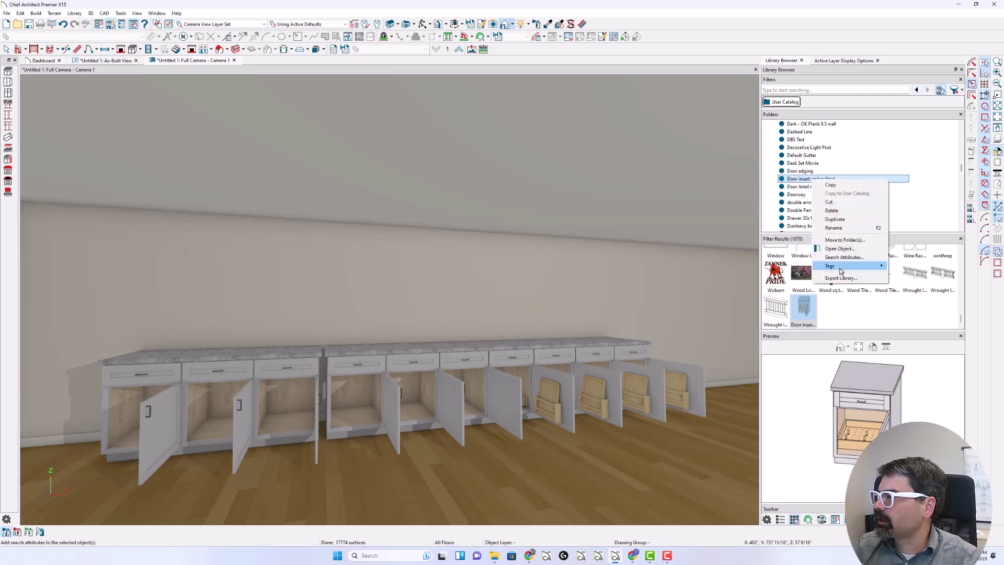
click(842, 250)
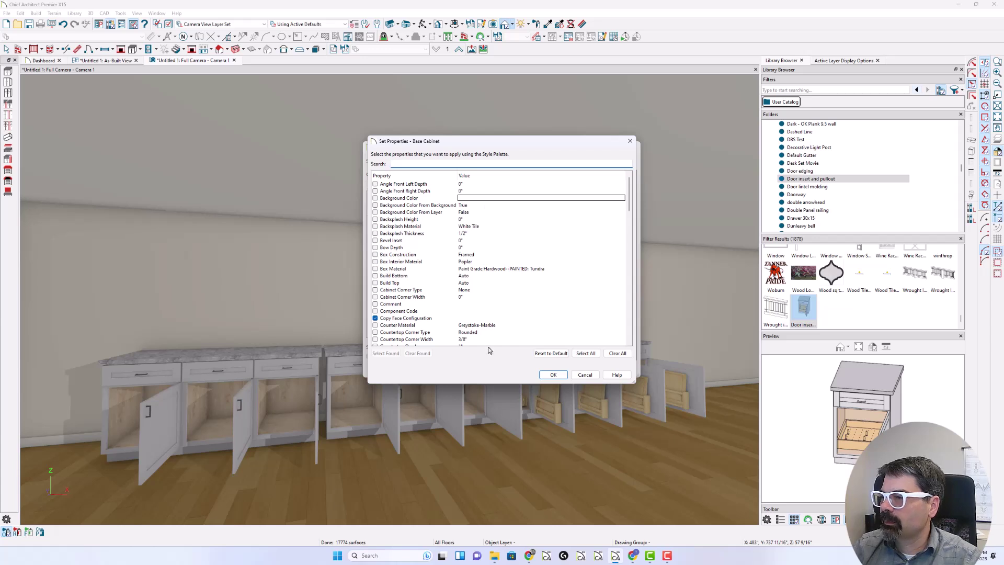
click(585, 374)
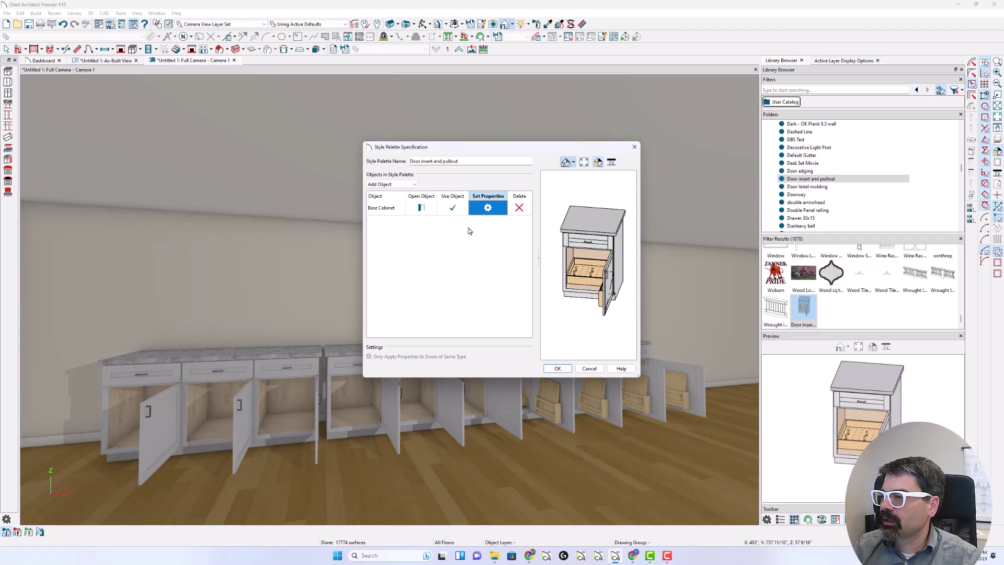
mouse_move(577, 251)
mouse_down()
mouse_move(612, 238)
mouse_move(585, 242)
mouse_move(588, 256)
mouse_up()
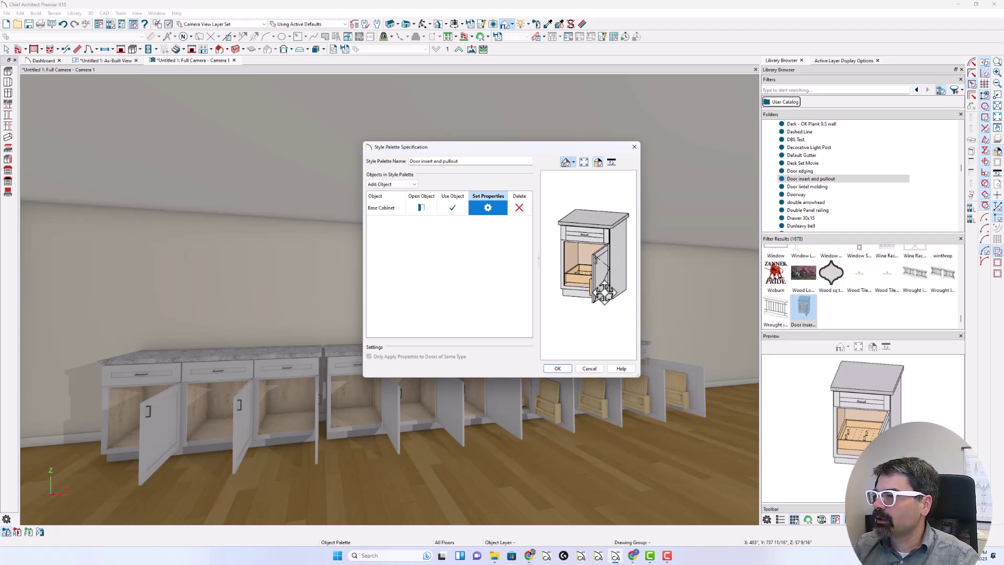
drag(631, 236, 597, 240)
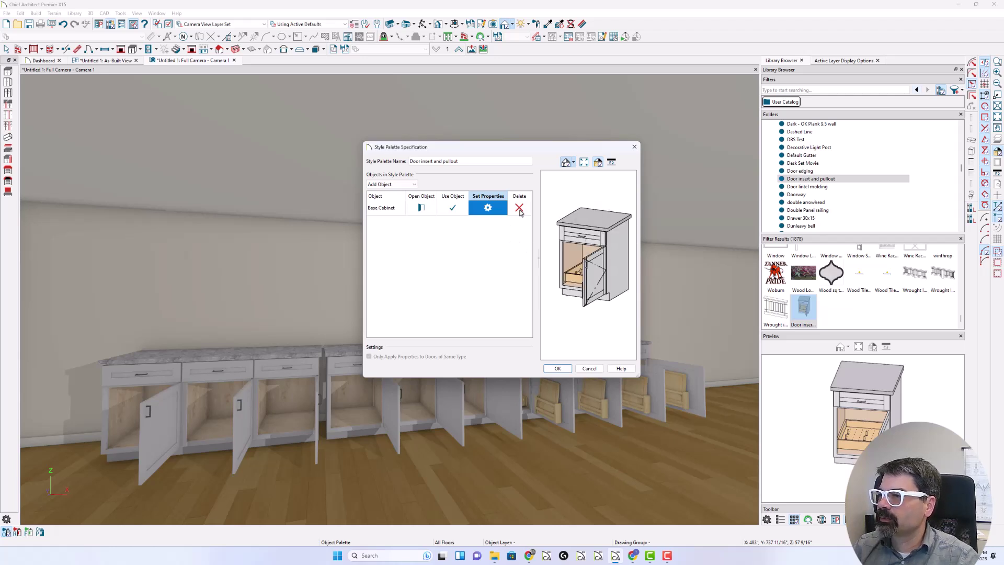
click(487, 207)
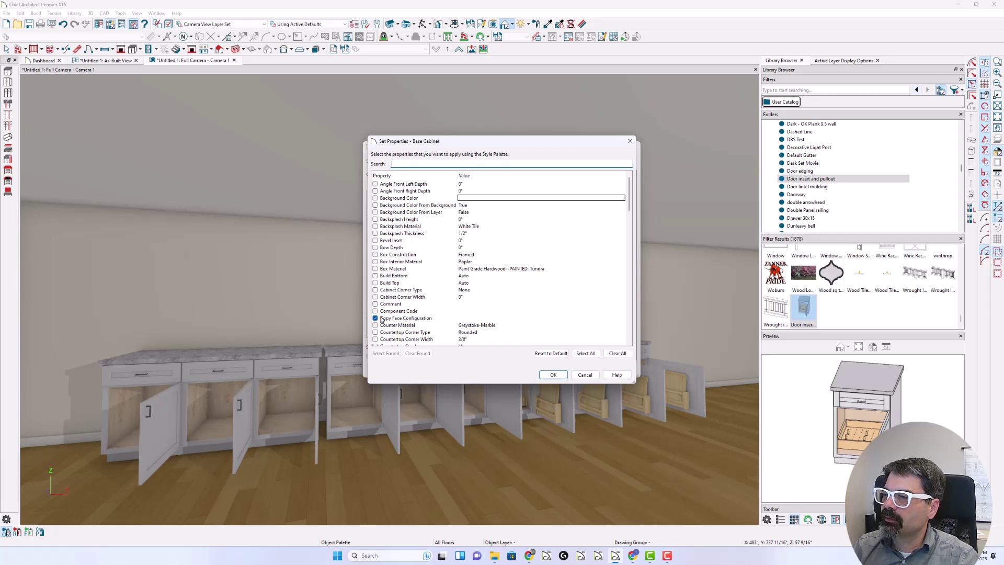
click(553, 374)
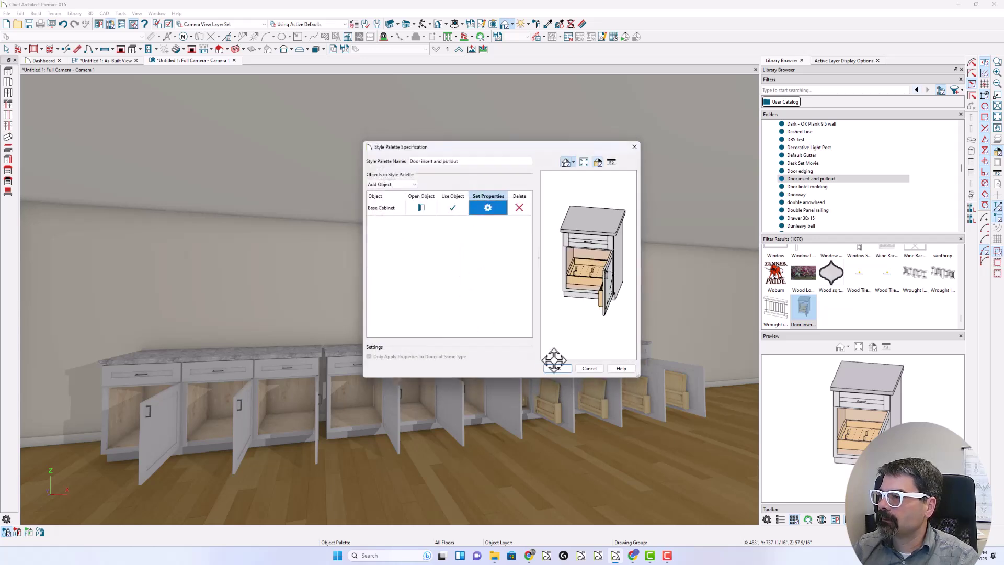
click(554, 362)
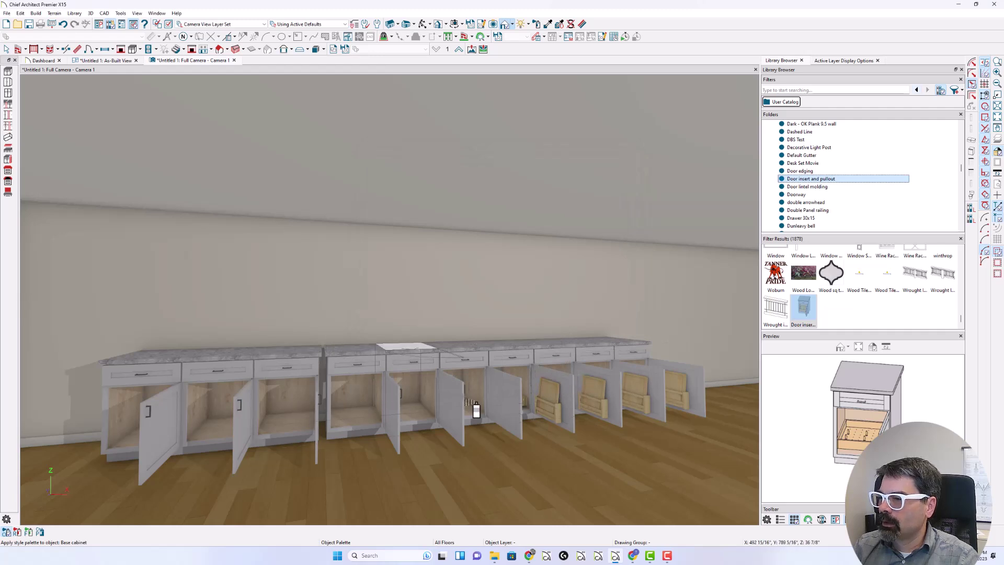
Apply the Door insert and pullout palette to the fifth base cabinet from the left end of the row.
click(424, 404)
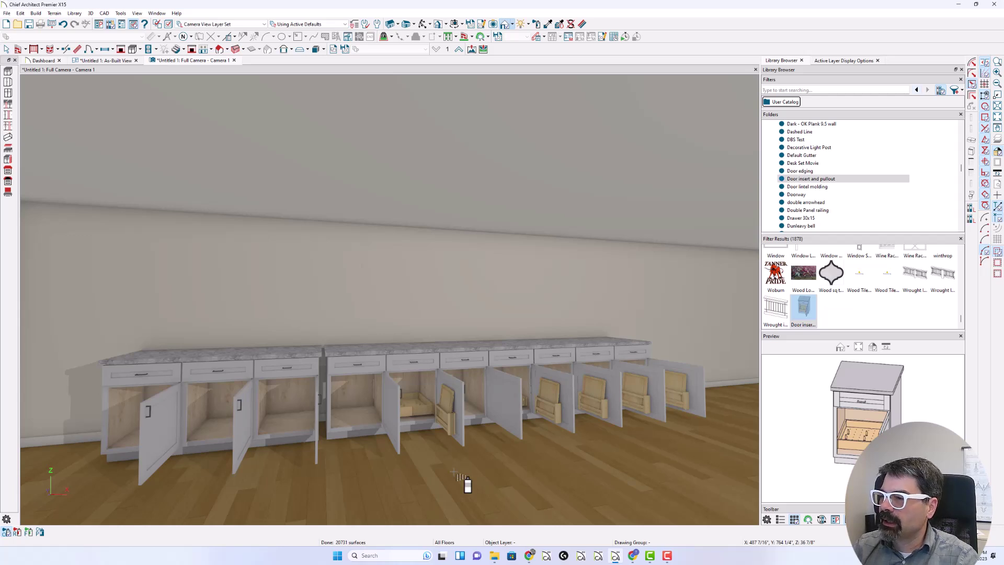
key(Escape)
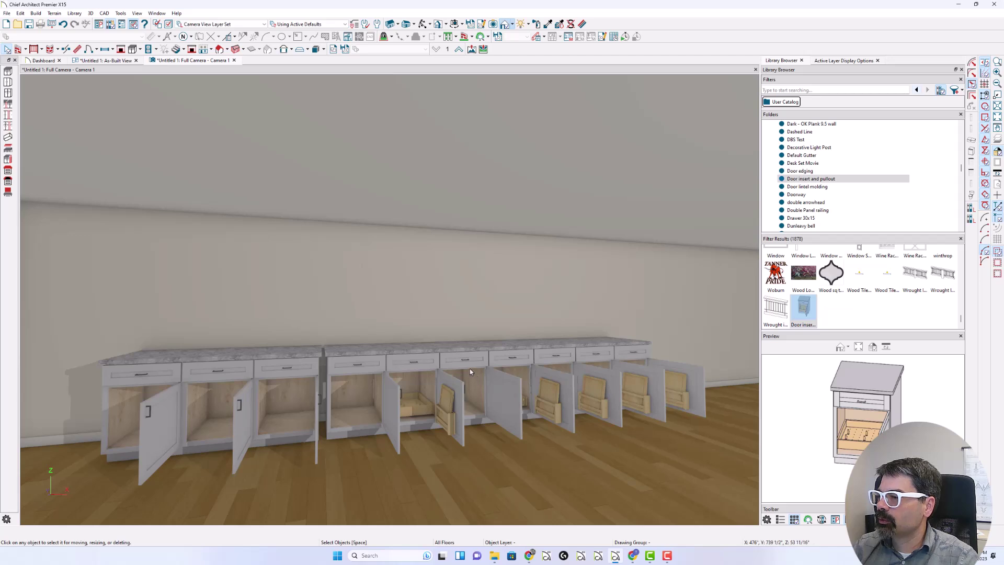
Remove the pullout shelf behind the door of the fifth base cabinet from the left by setting its shelf management to Automatic.
click(415, 377)
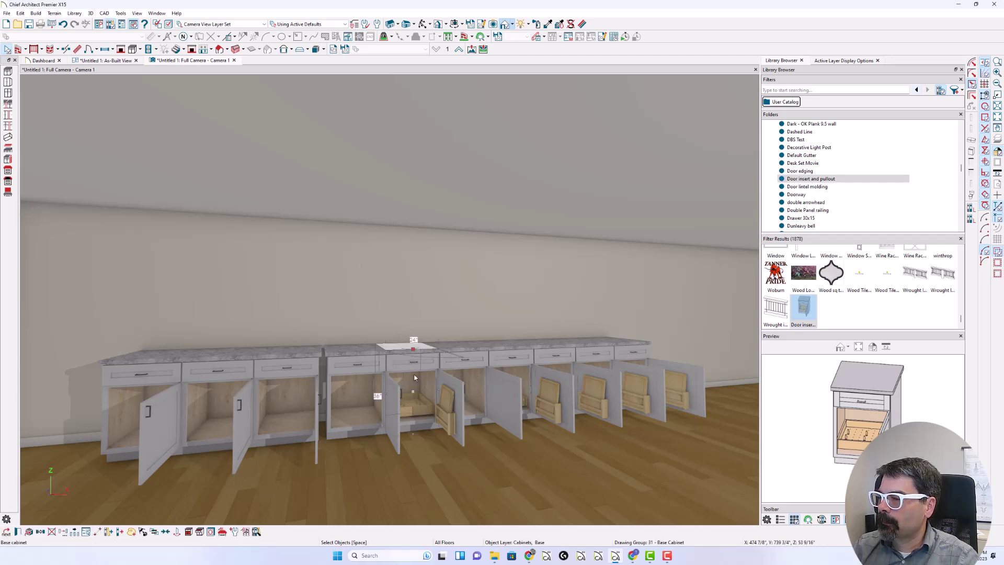
double_click(429, 400)
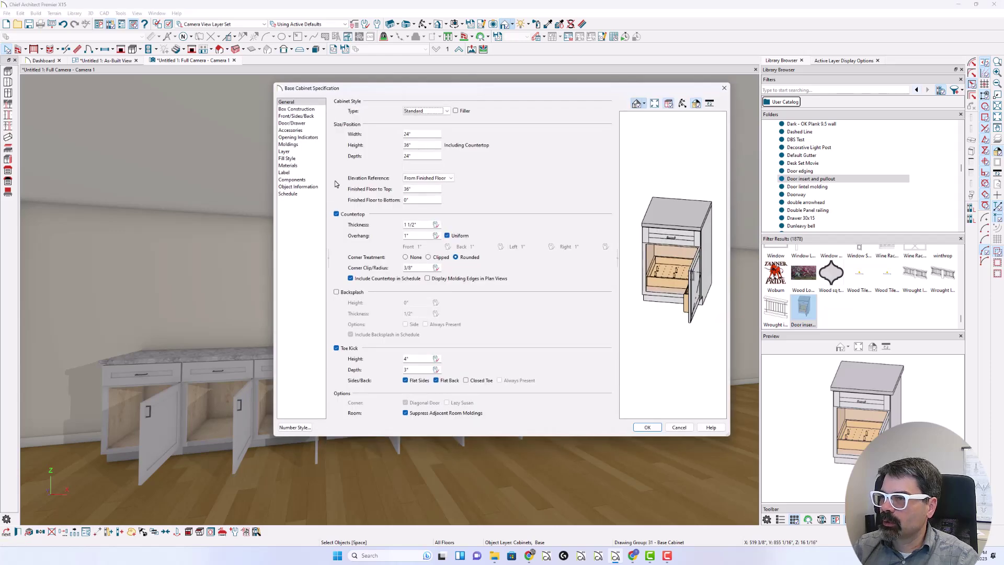
click(293, 124)
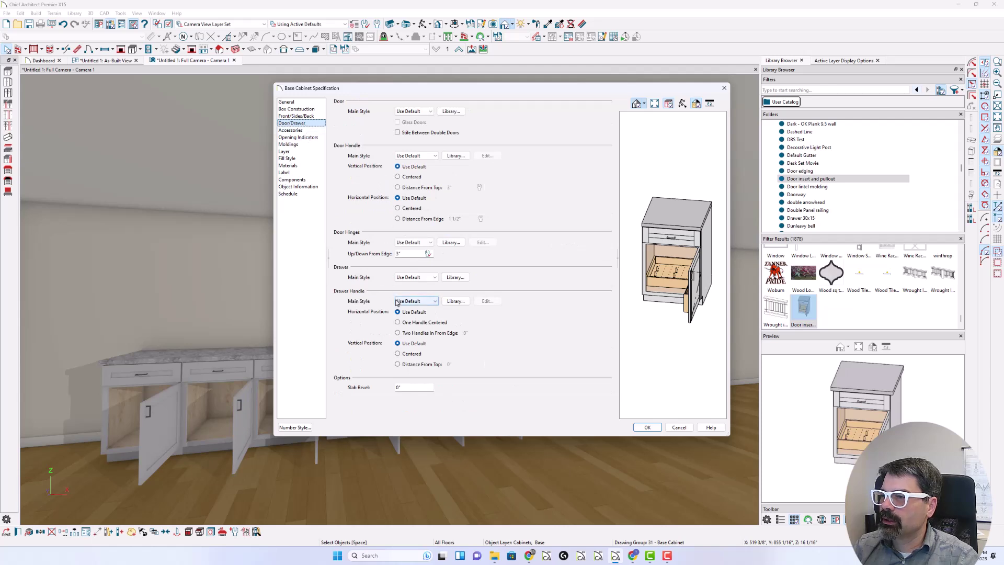
click(296, 116)
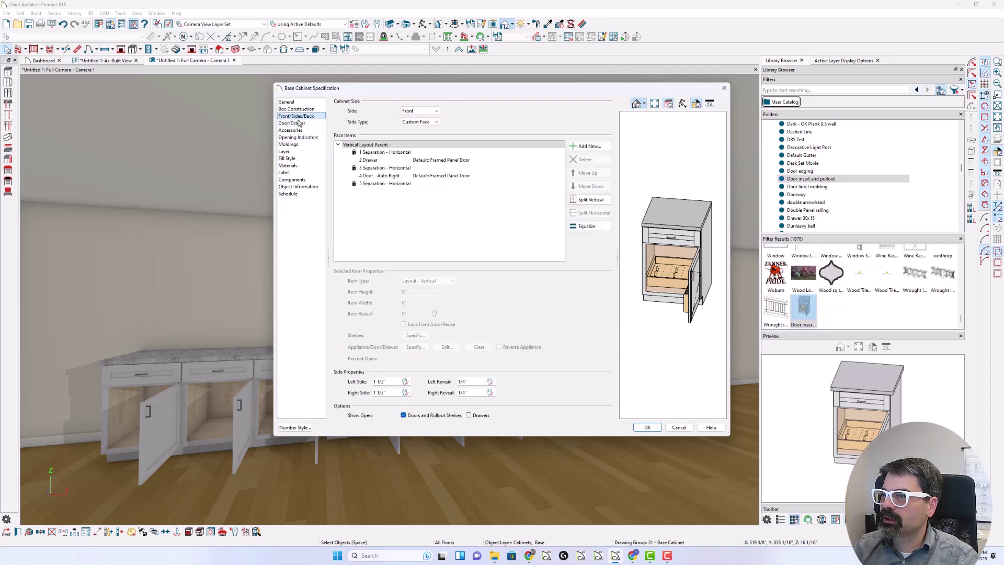
click(379, 176)
click(415, 335)
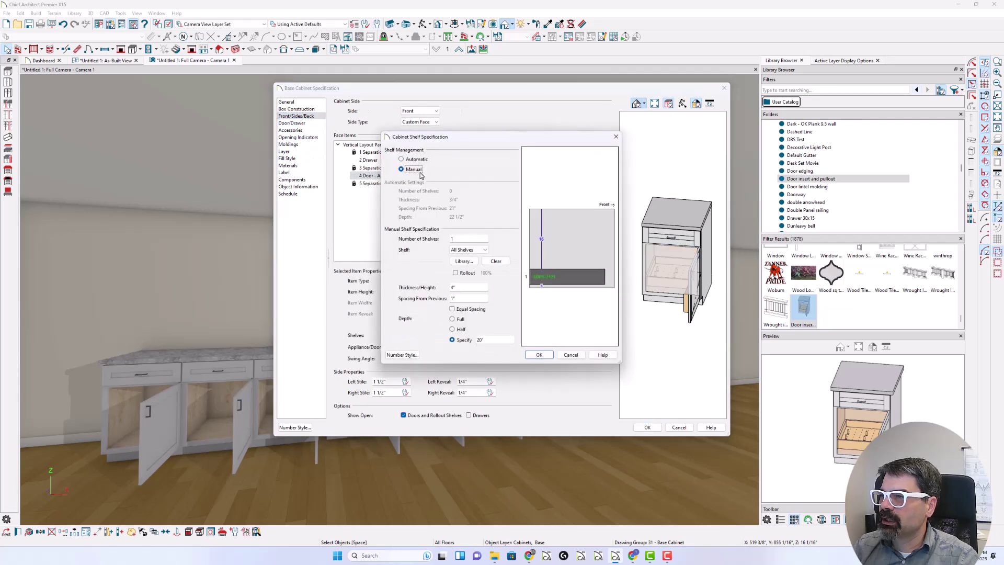
click(401, 158)
click(538, 354)
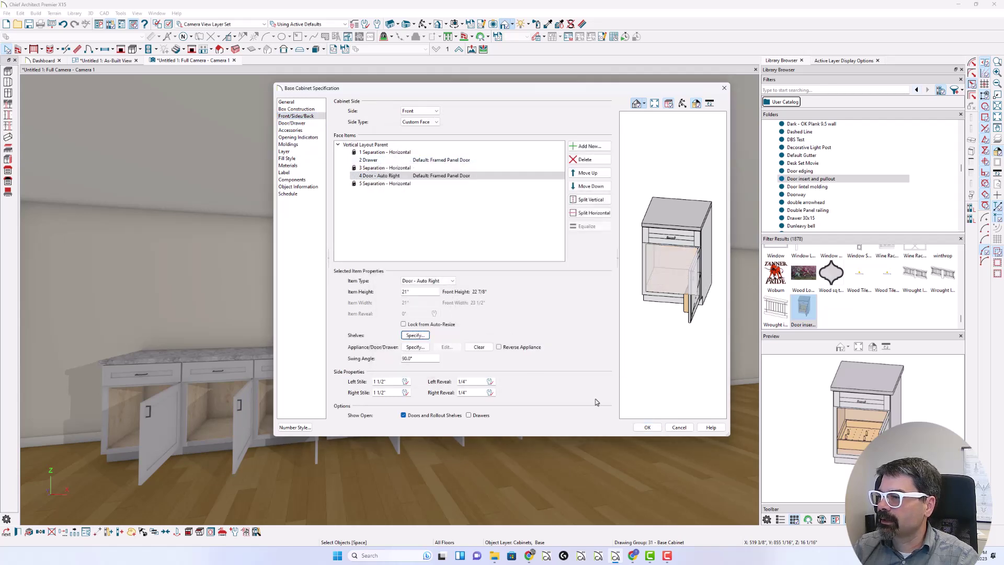
click(653, 427)
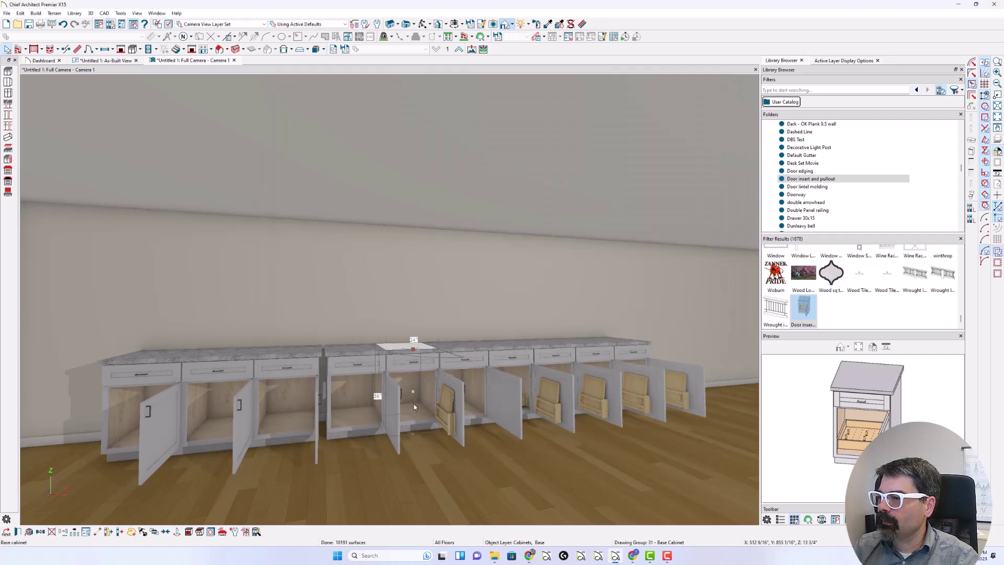
Create a style palette named Door Insert Only from the selected cabinet, with Copy Face Configuration as its only applied property.
click(132, 533)
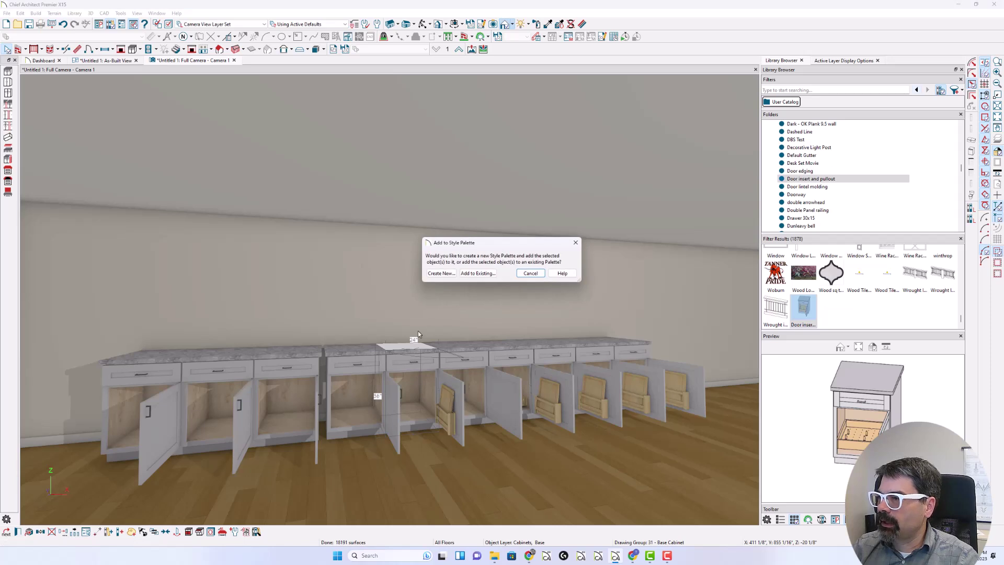
click(441, 273)
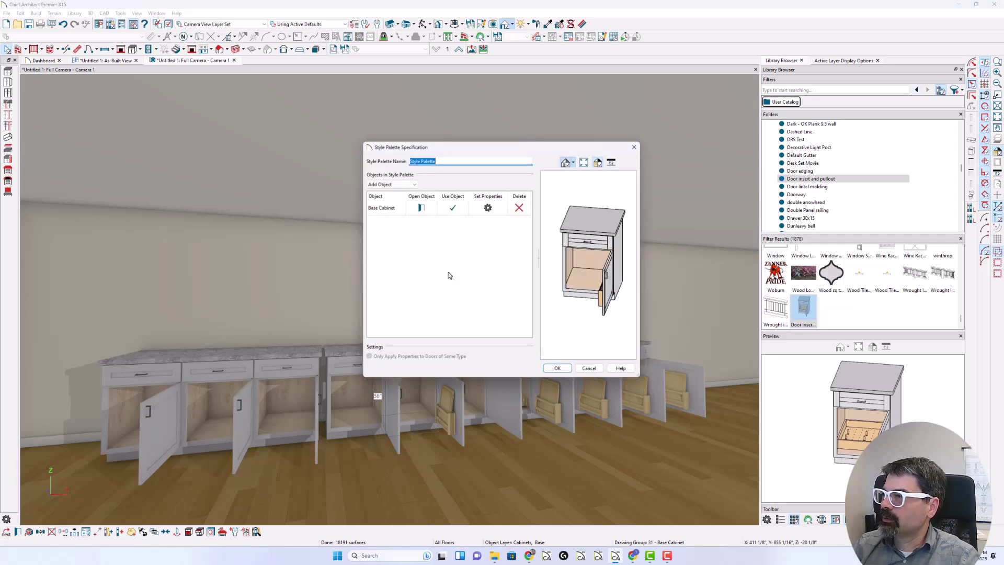
text(Door Insert Only)
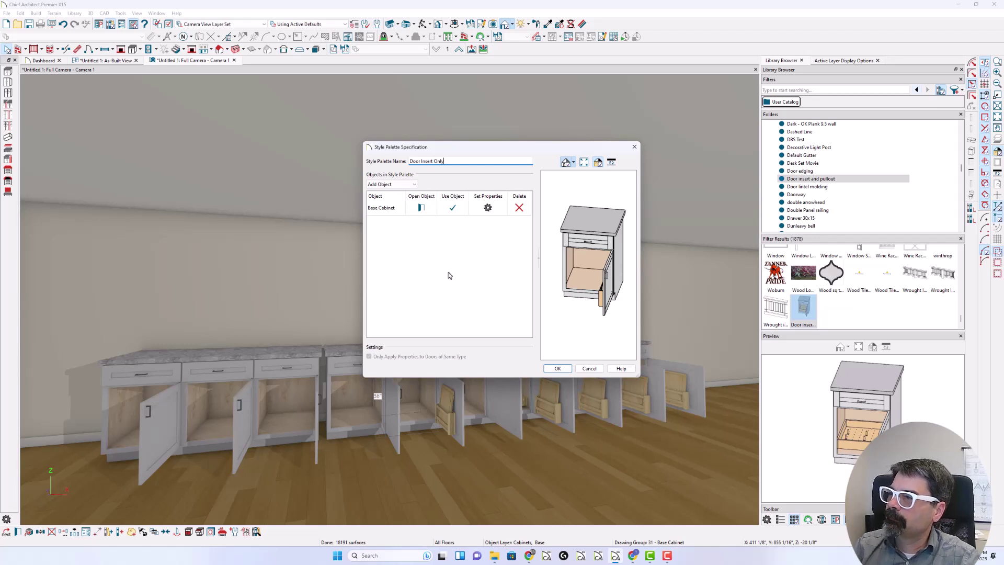
click(488, 208)
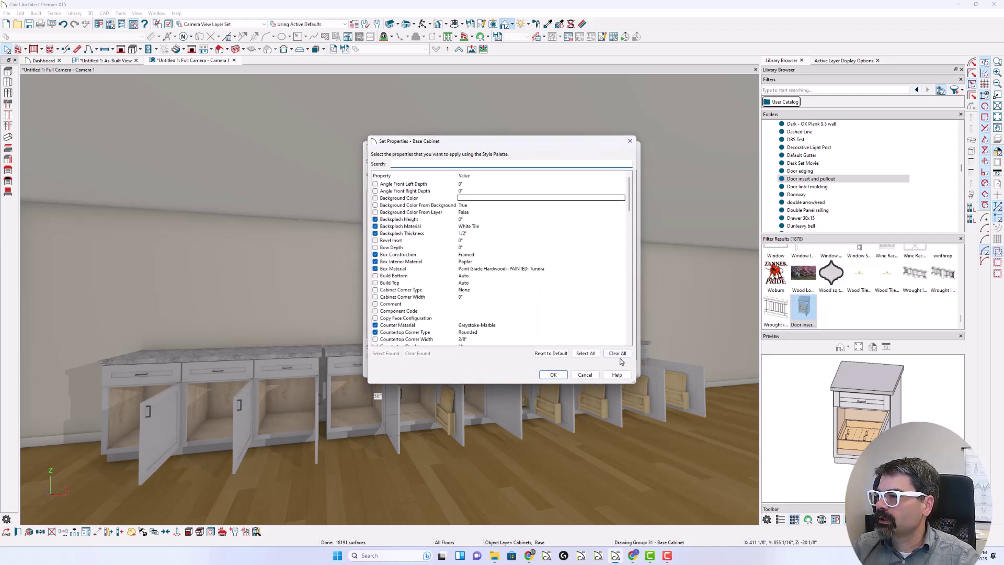
click(617, 354)
click(374, 318)
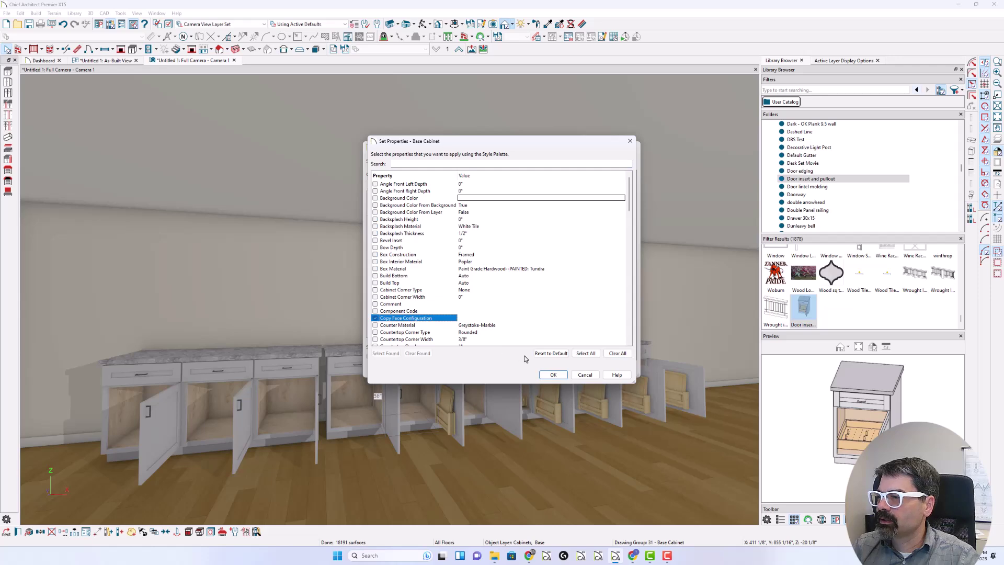
click(553, 375)
click(558, 366)
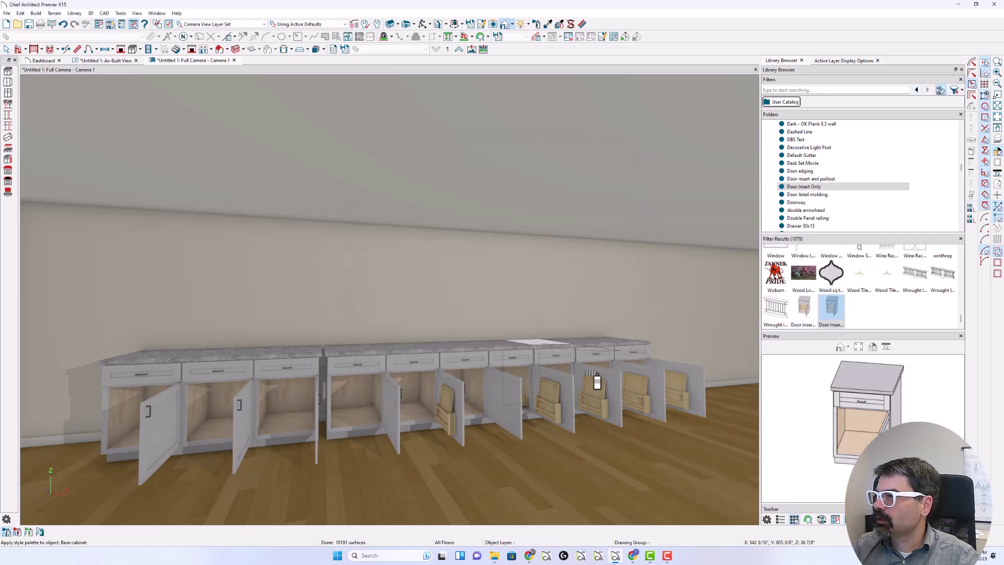
Apply the Door Insert Only palette to the fourth base cabinet from the left end of the row.
click(816, 187)
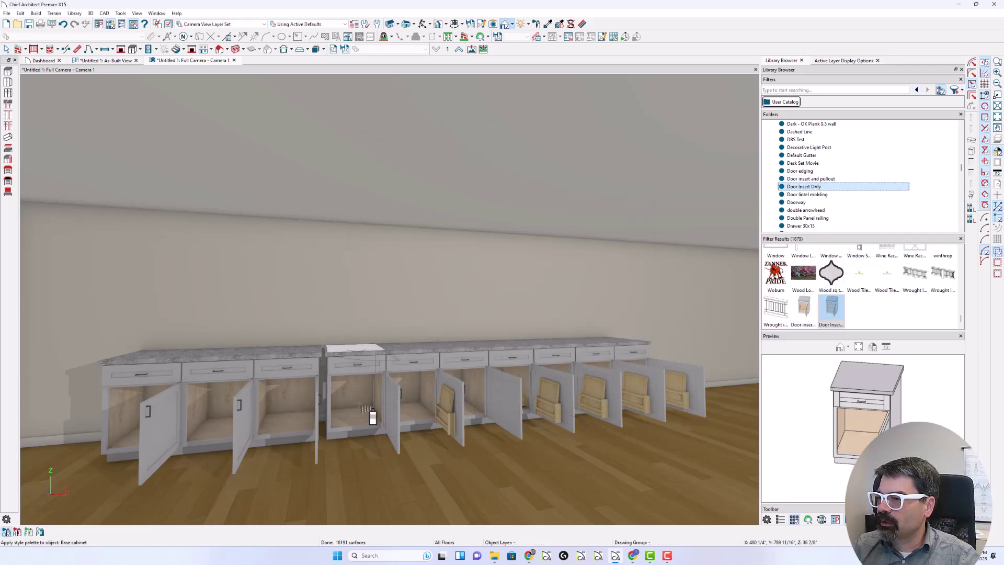
click(368, 410)
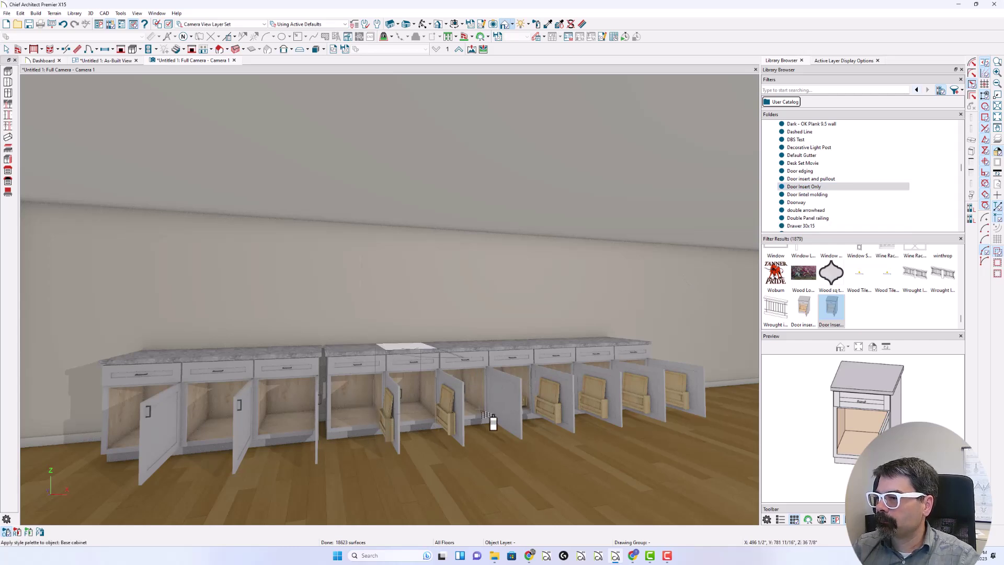
key(Escape)
Clear the insert assigned to the door item on the front of the seventh base cabinet from the left, keeping its pullout shelf.
click(526, 369)
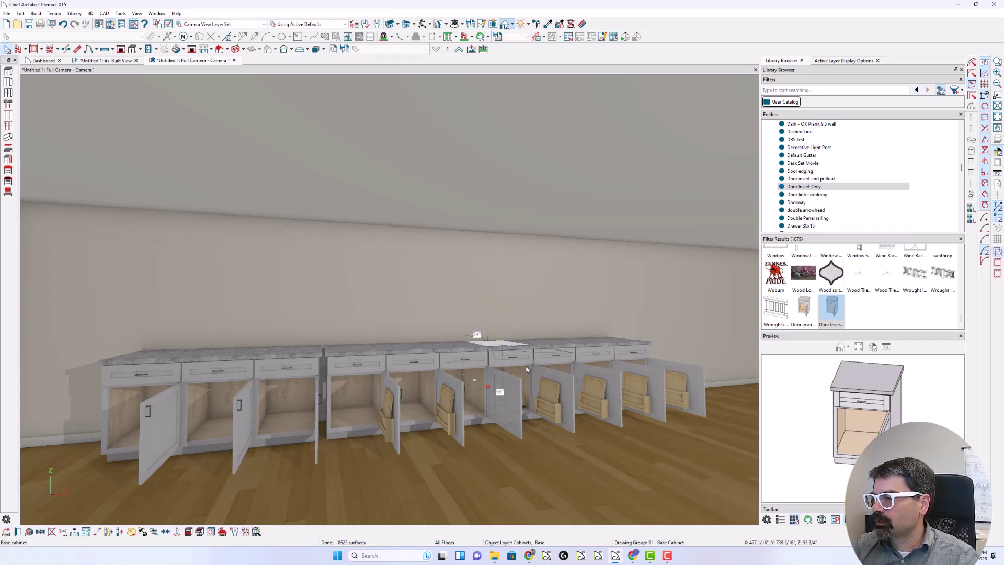
double_click(534, 374)
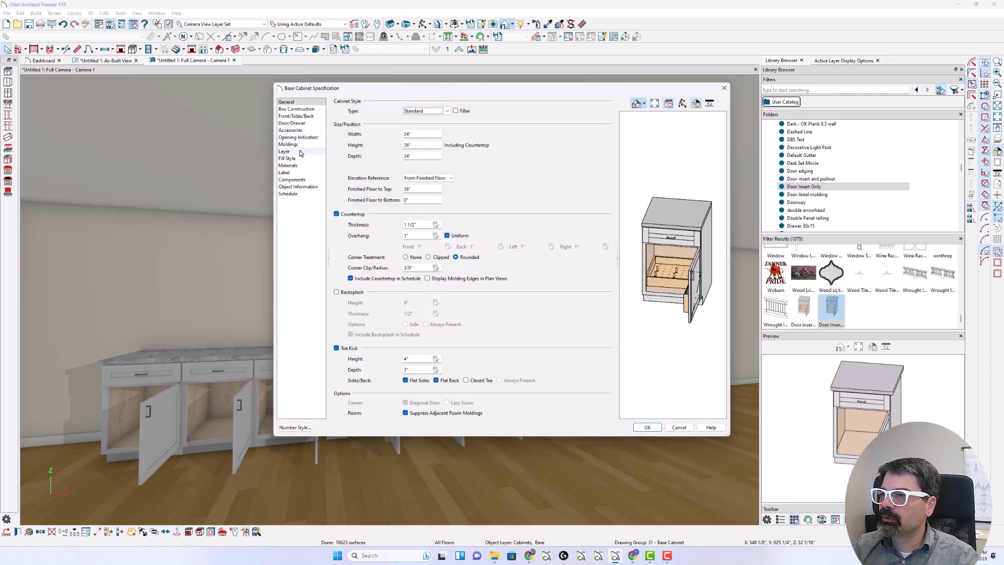
click(296, 116)
click(380, 176)
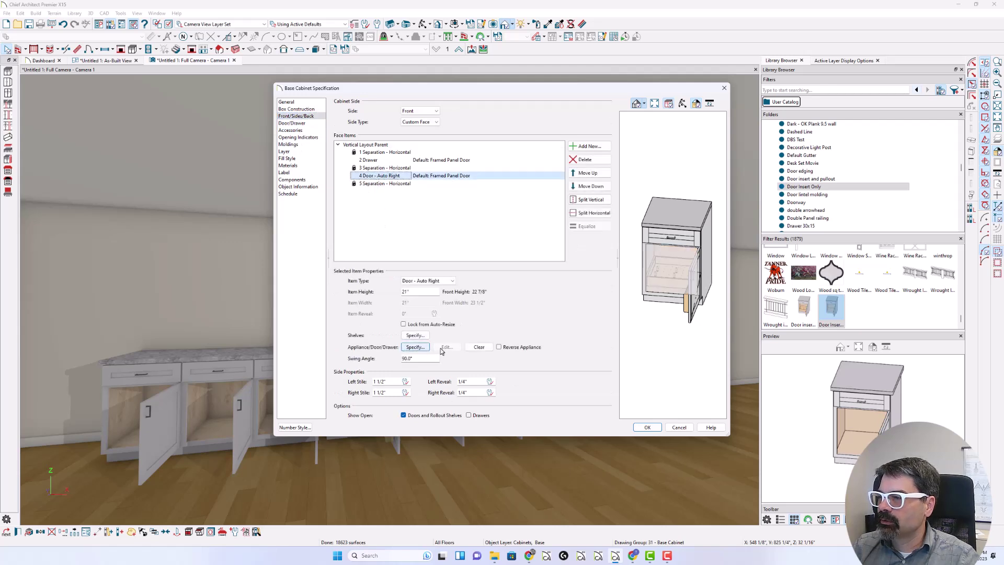
click(479, 348)
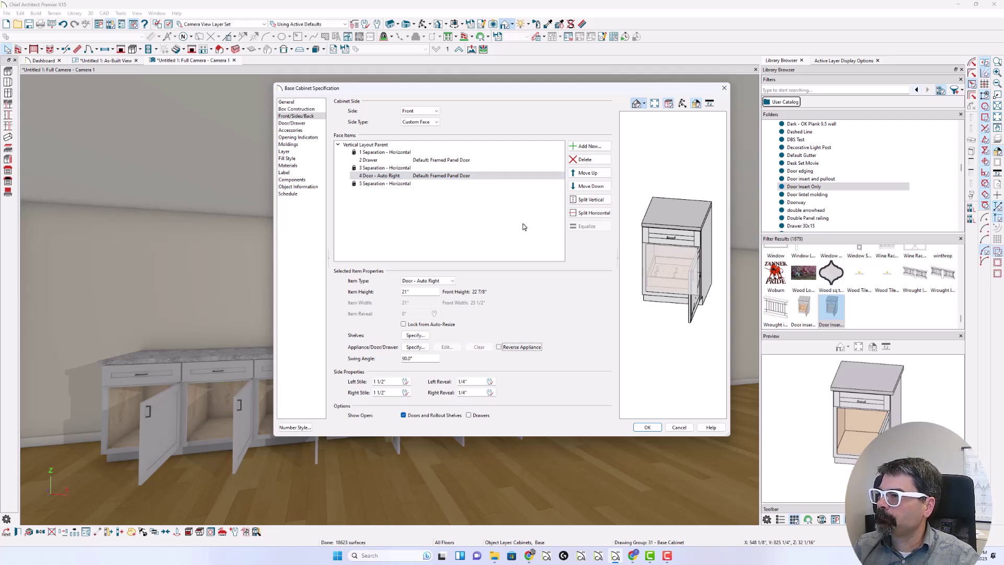
click(646, 427)
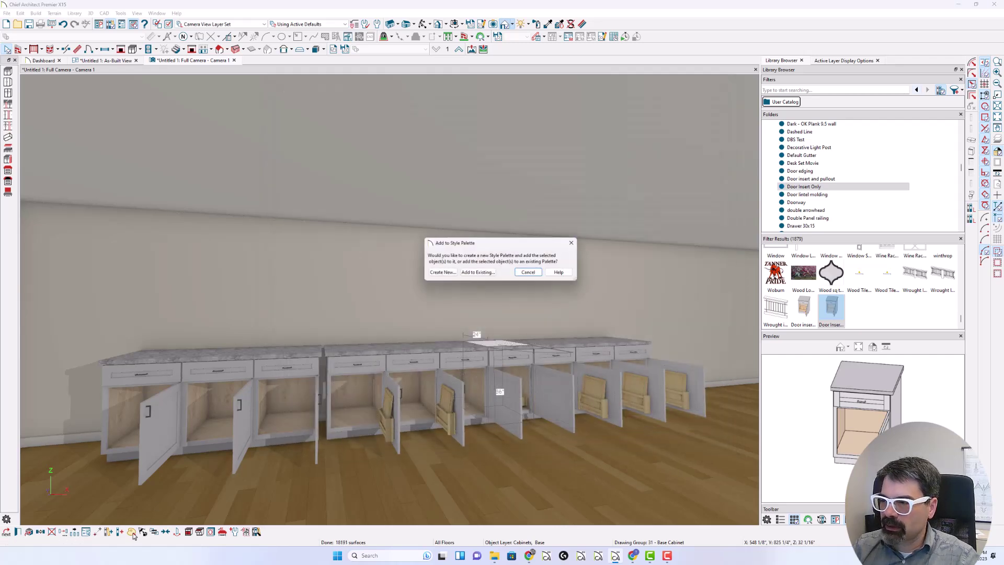
Create a style palette named Door Drawer Only from the selected cabinet, with Copy Face Configuration as its only applied property.
click(443, 271)
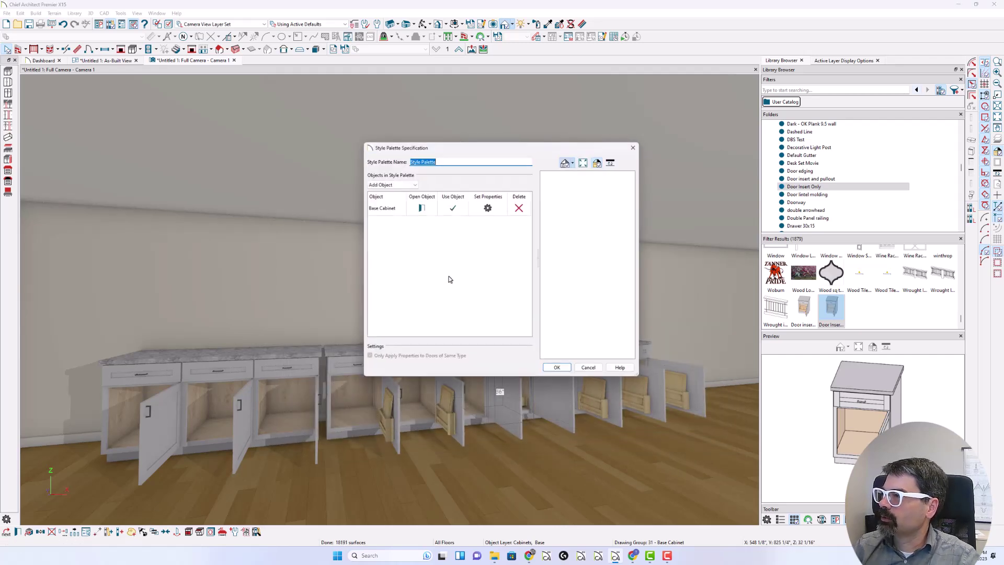
text(Door Drawer Only)
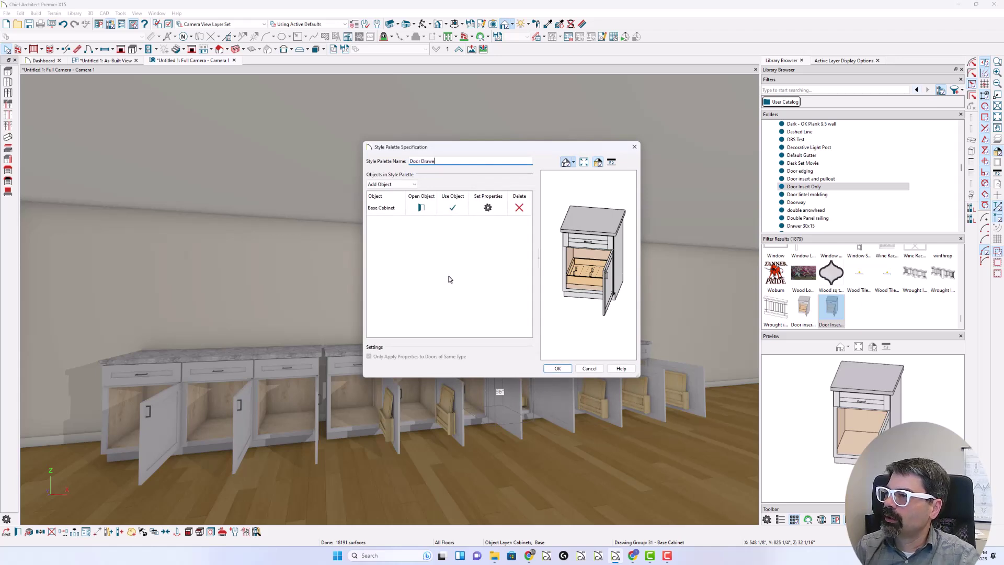
click(487, 208)
click(617, 353)
click(375, 311)
click(554, 376)
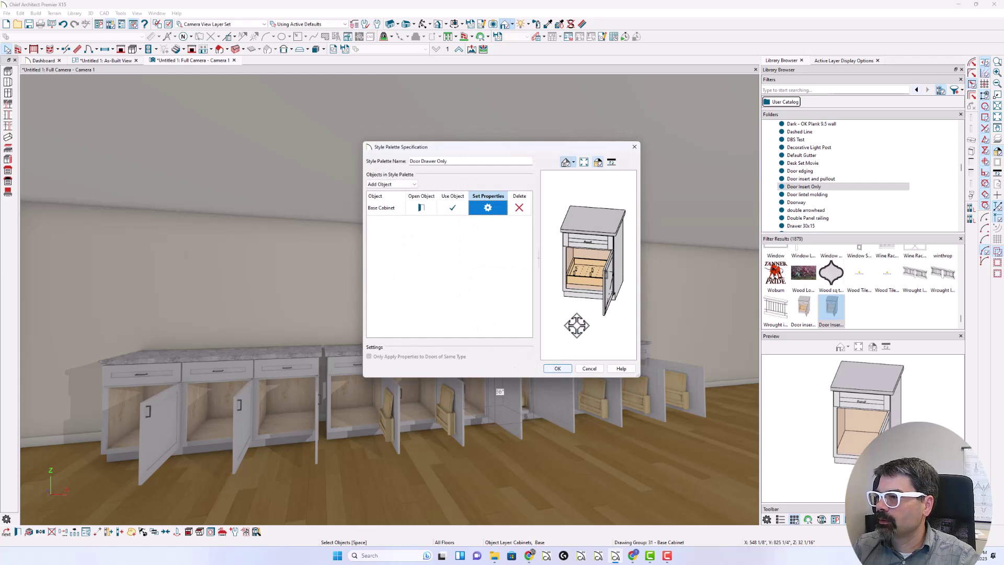
click(486, 207)
click(375, 311)
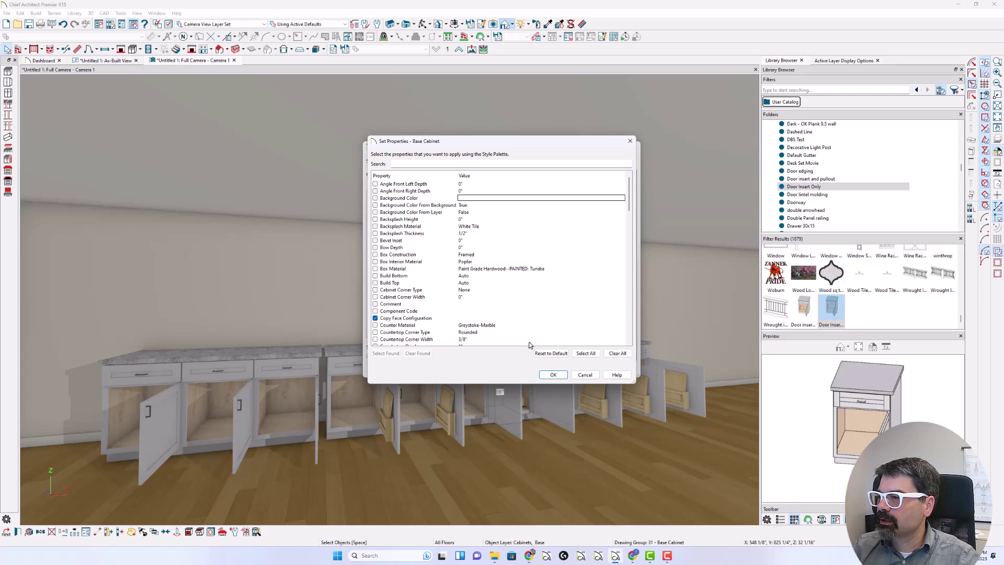
click(552, 375)
click(557, 369)
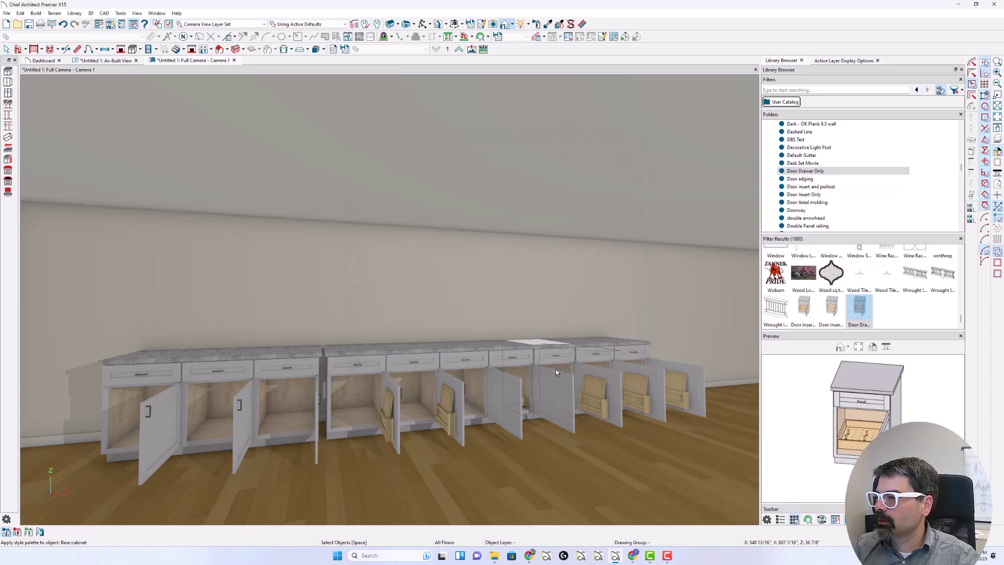
Apply the Door Drawer Only palette to the third and fourth base cabinets from the left end of the row.
click(803, 194)
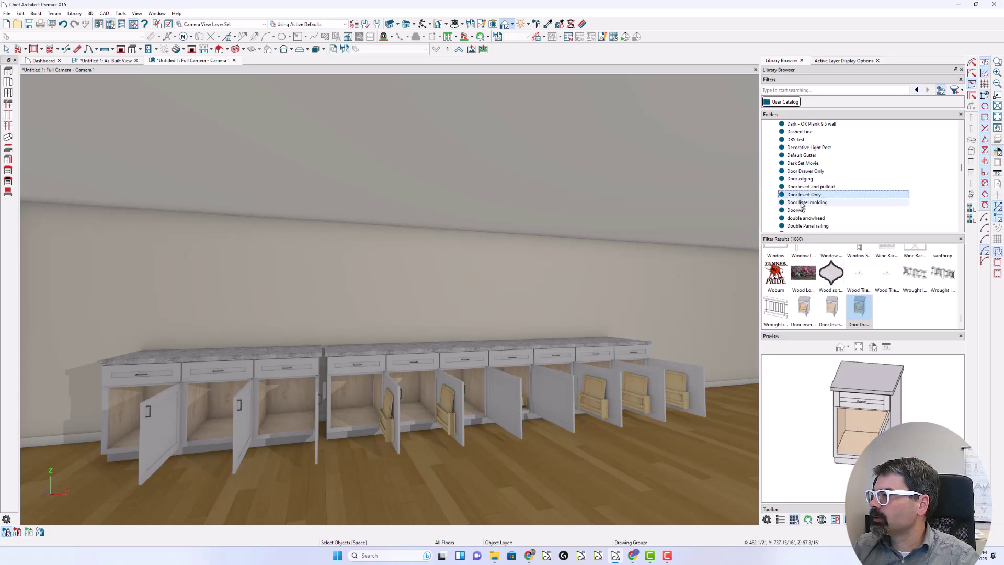
click(801, 171)
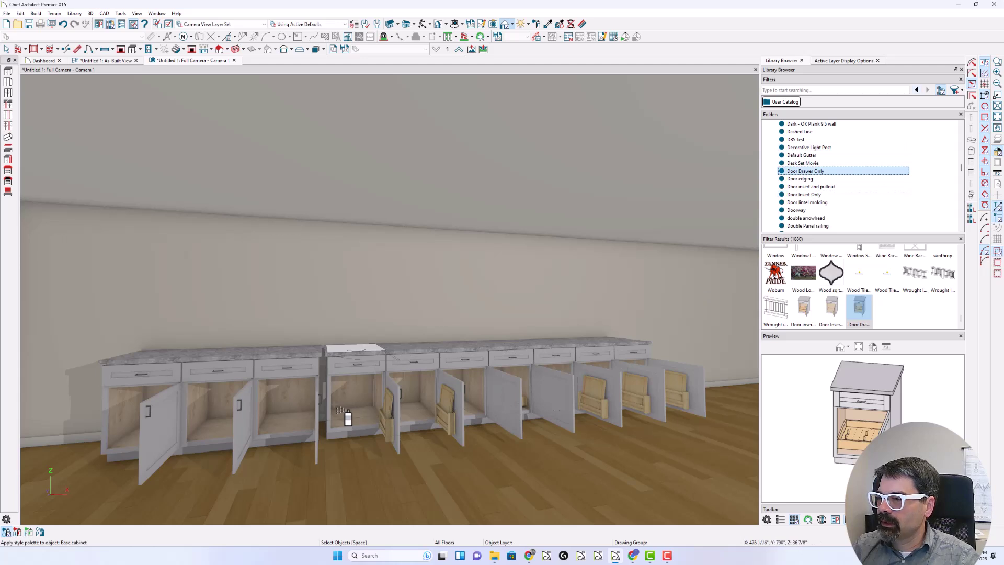
click(314, 415)
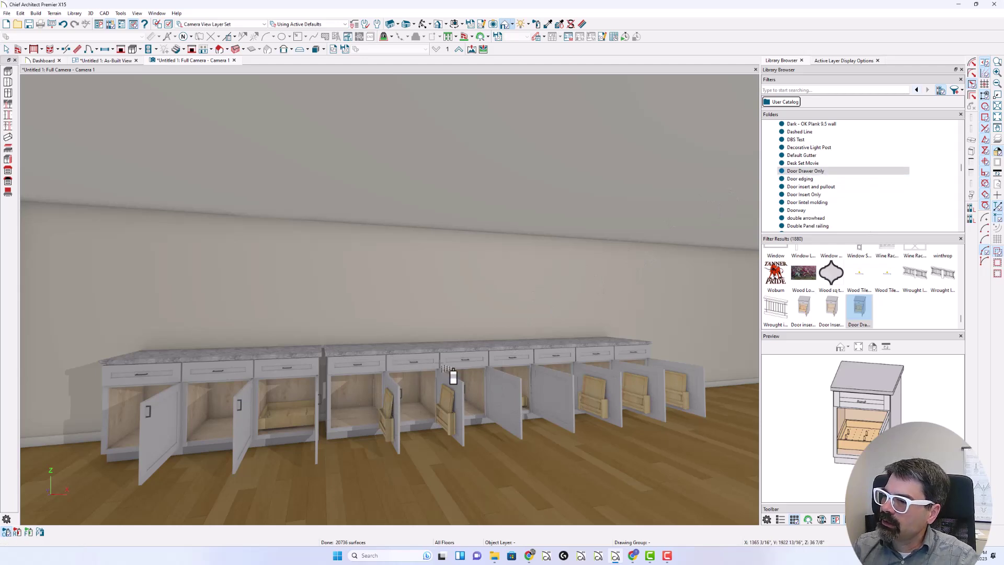
click(382, 418)
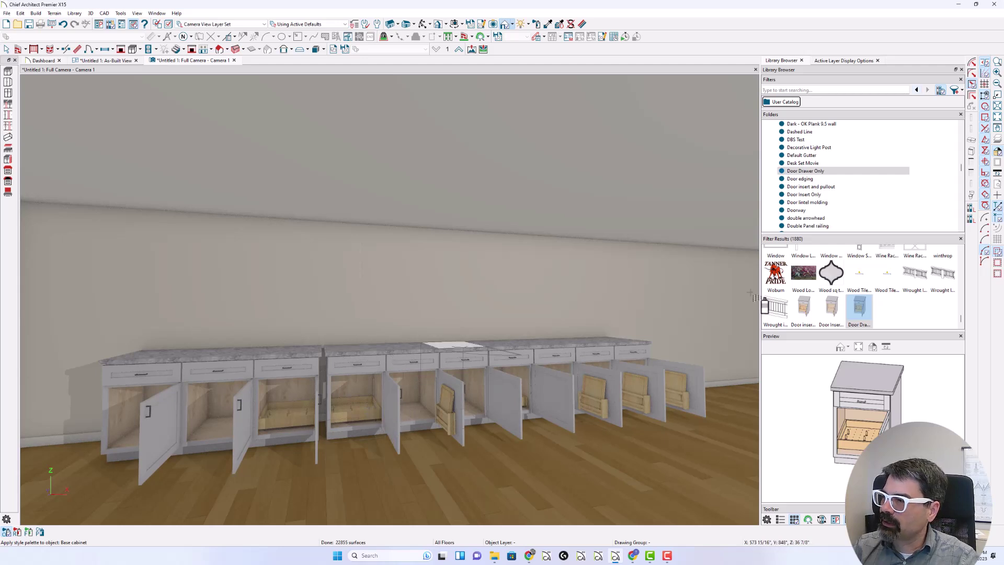
Switch the fourth base cabinet from the left to the Door Insert Only palette.
click(803, 194)
click(369, 418)
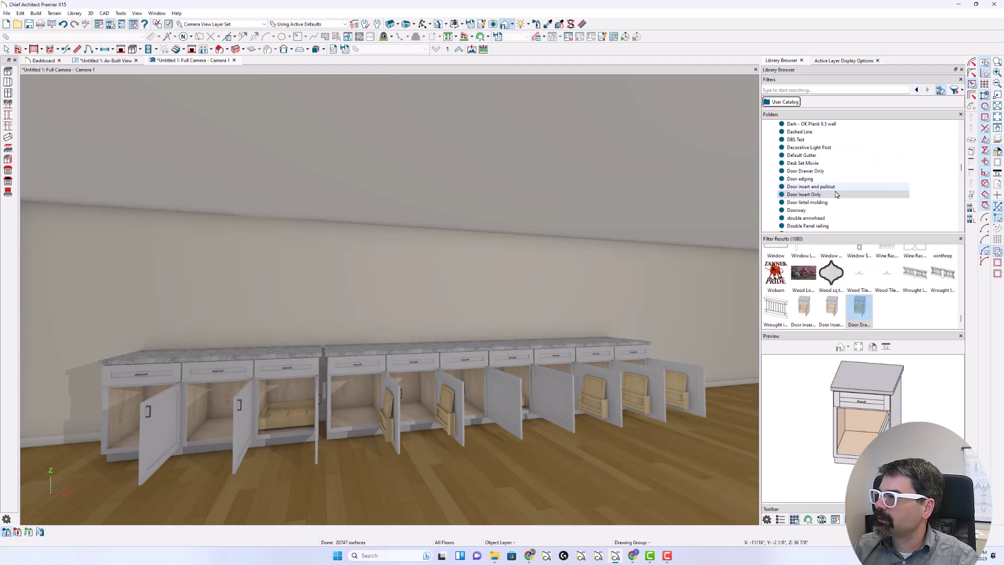
Apply the Door insert and pullout palette to the fourth and third base cabinets from the left end of the row.
click(810, 186)
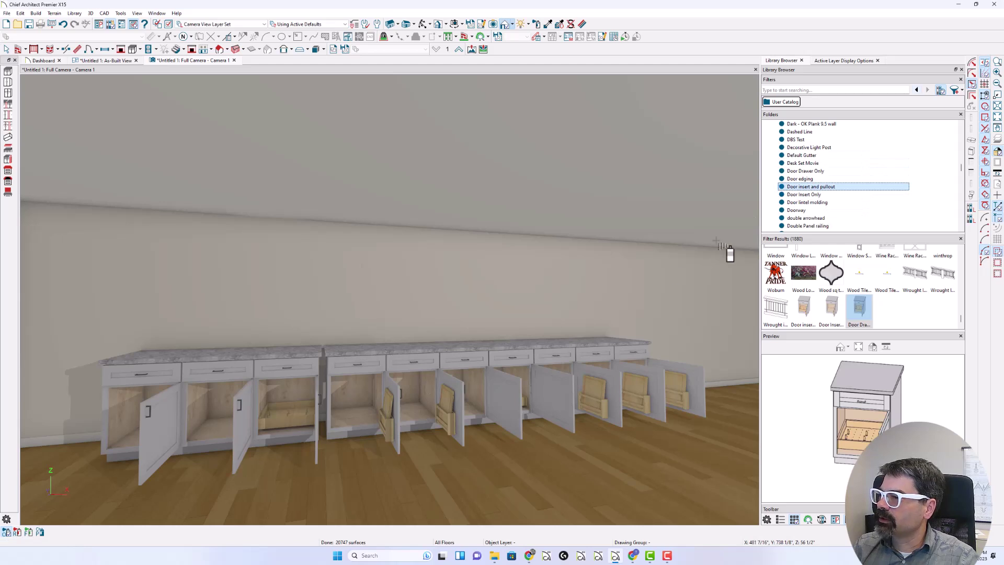
click(369, 409)
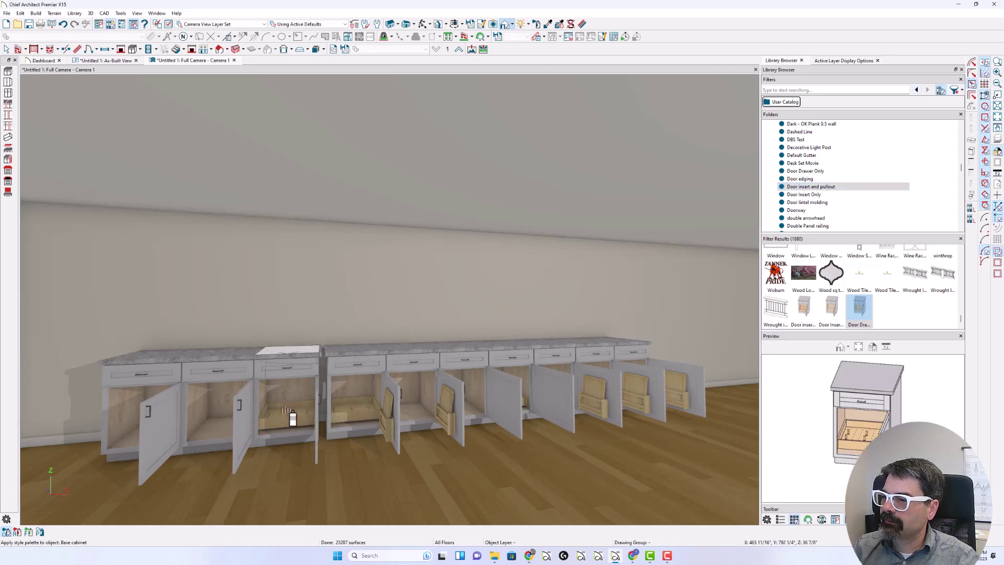
click(292, 418)
Review which properties the Door insert and pullout style palette applies to its base cabinet.
click(793, 186)
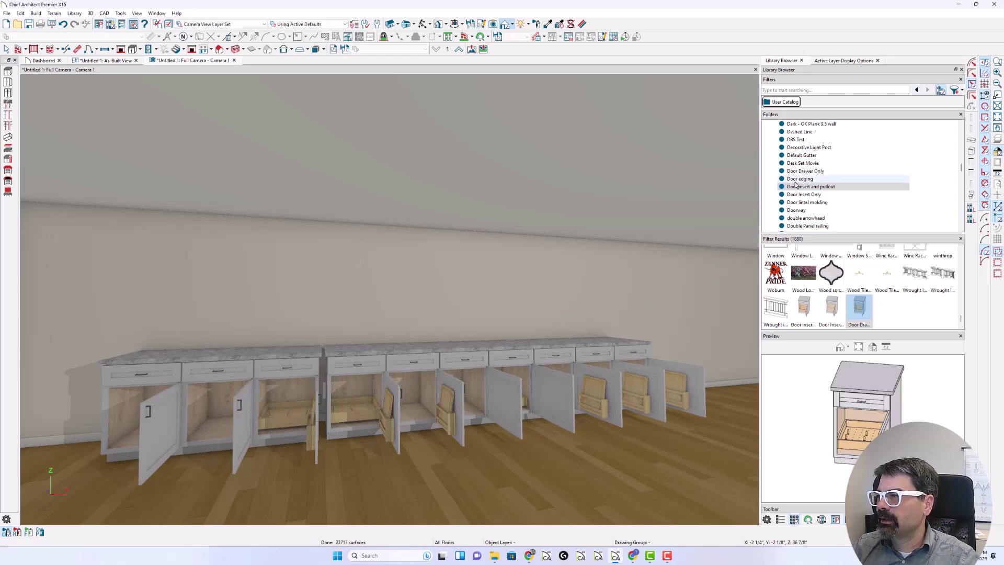
right_click(798, 187)
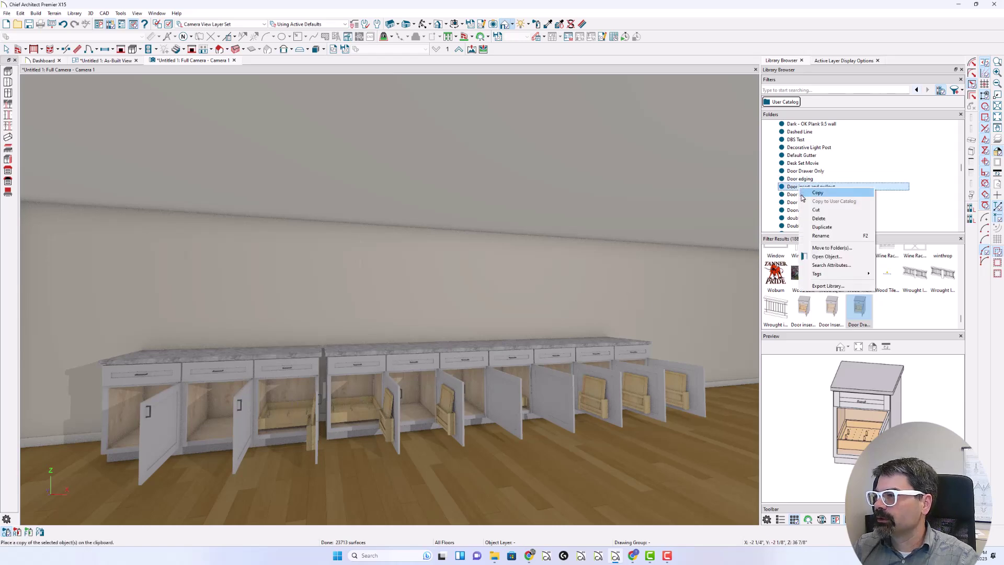
click(824, 260)
click(488, 207)
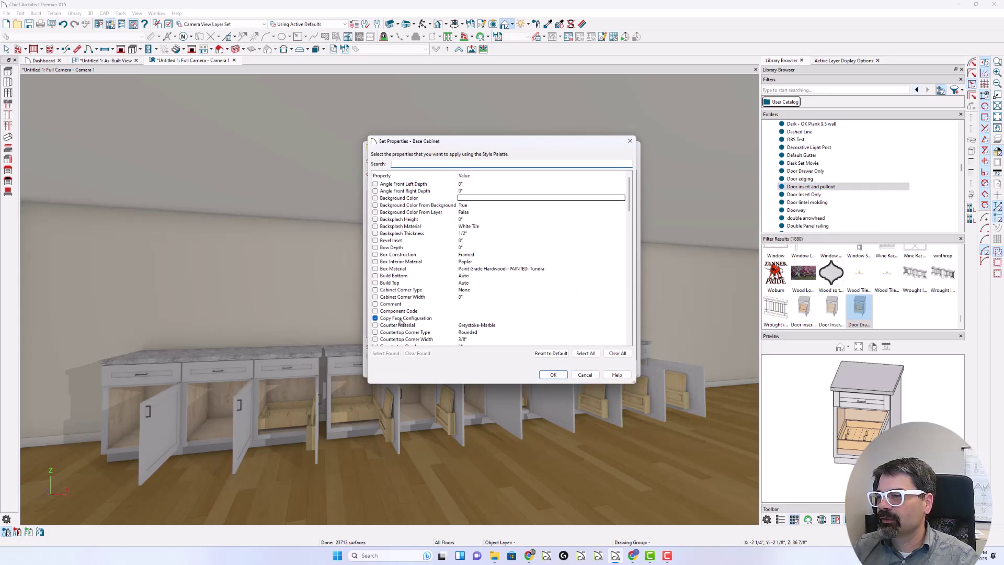
key(Return)
key(Return)
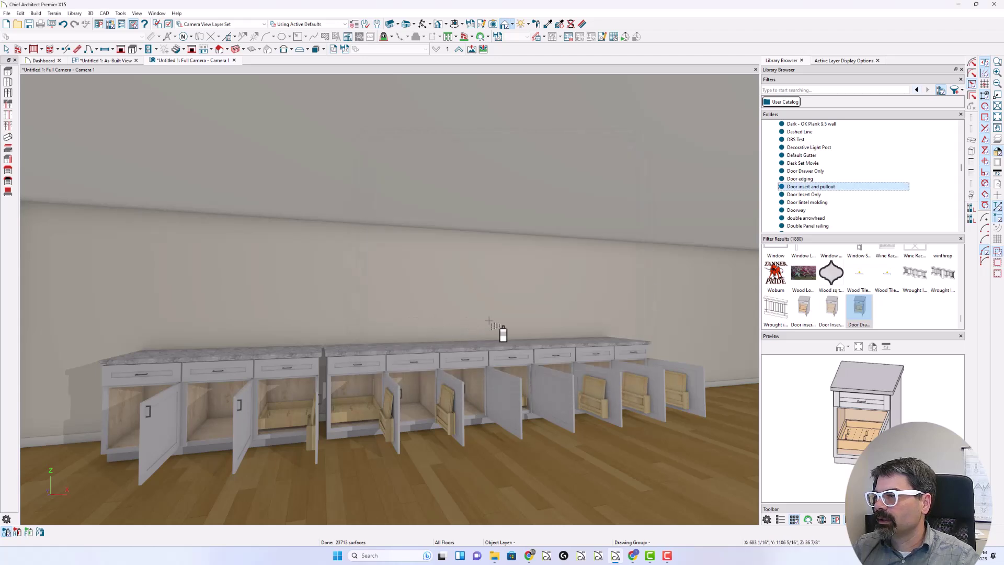
Set the top drawer's item height to 10" on the base cabinet stored in the Door insert and pullout palette.
right_click(818, 187)
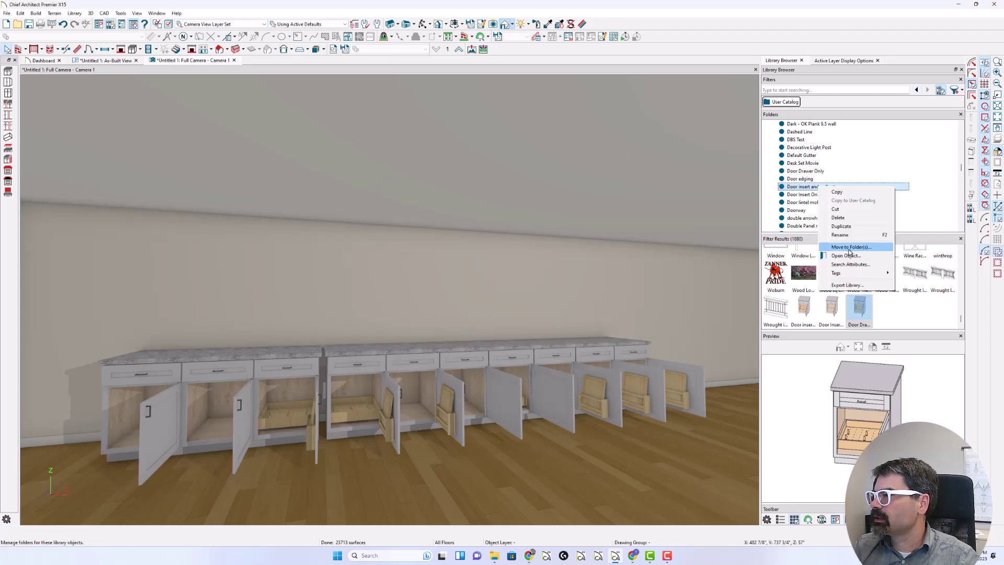
click(846, 255)
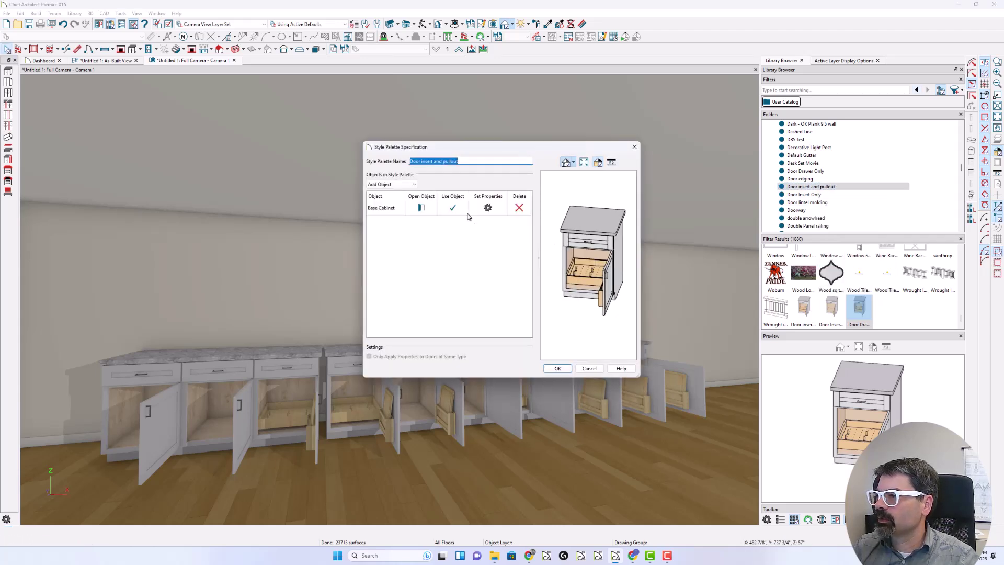
click(420, 210)
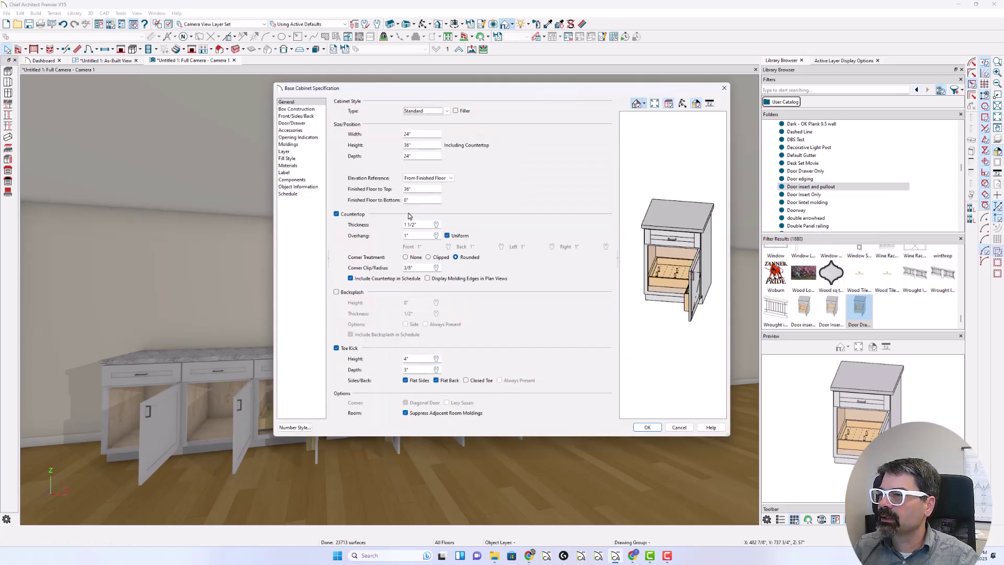
click(296, 116)
click(369, 160)
double_click(431, 290)
text(10)
key(Tab)
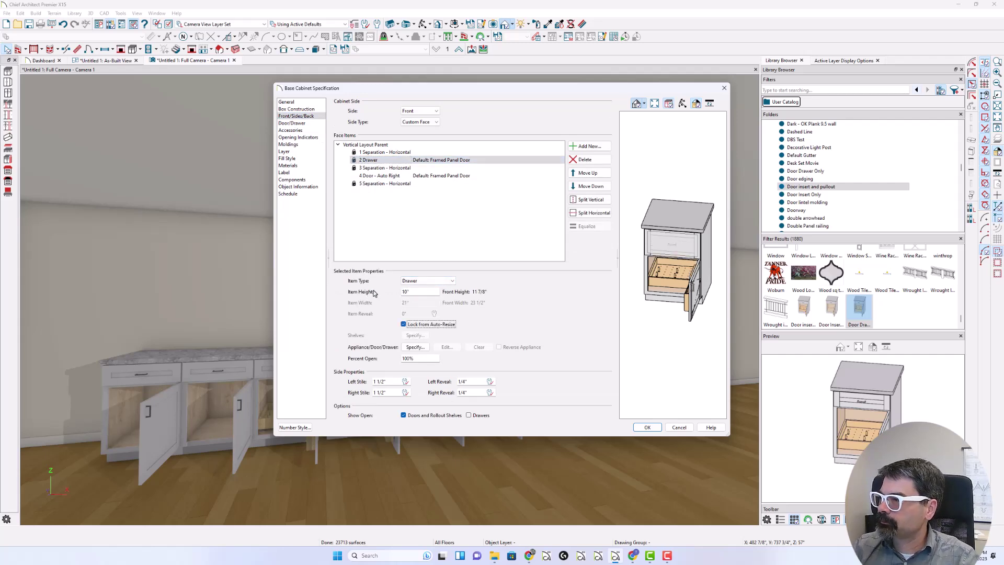
click(647, 427)
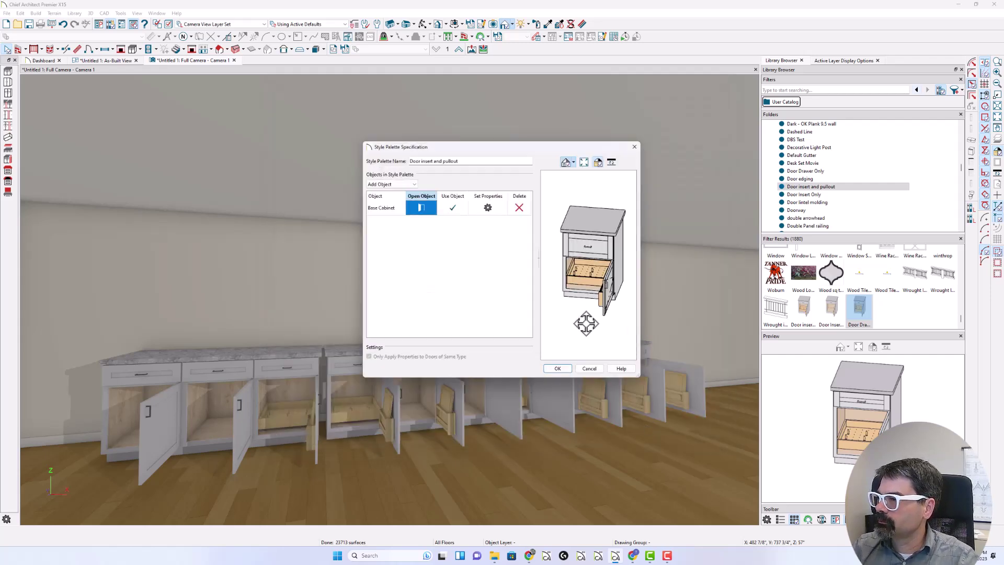
click(557, 368)
Apply the edited Door insert and pullout palette to the fourth base cabinet from the left end of the row.
click(814, 187)
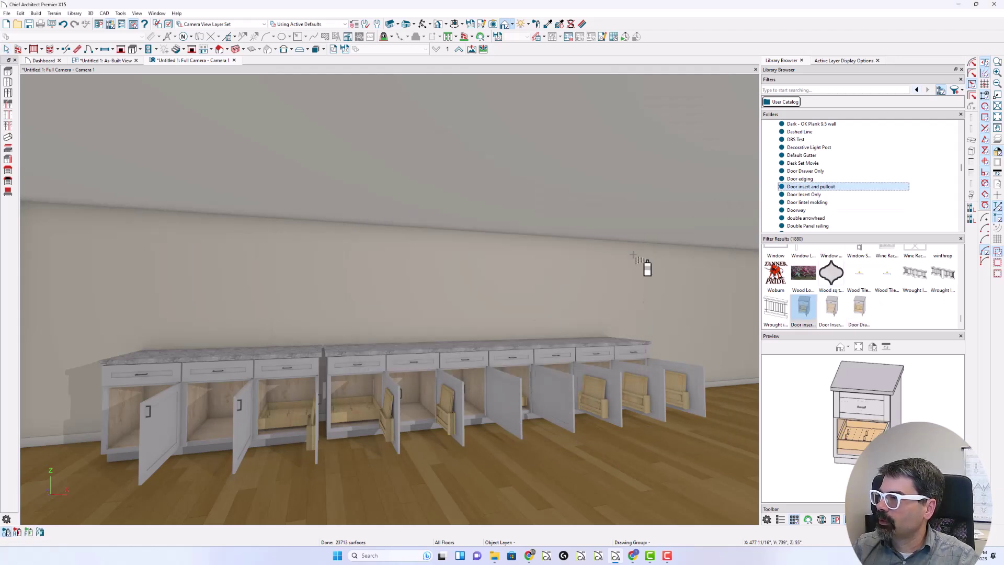
click(371, 418)
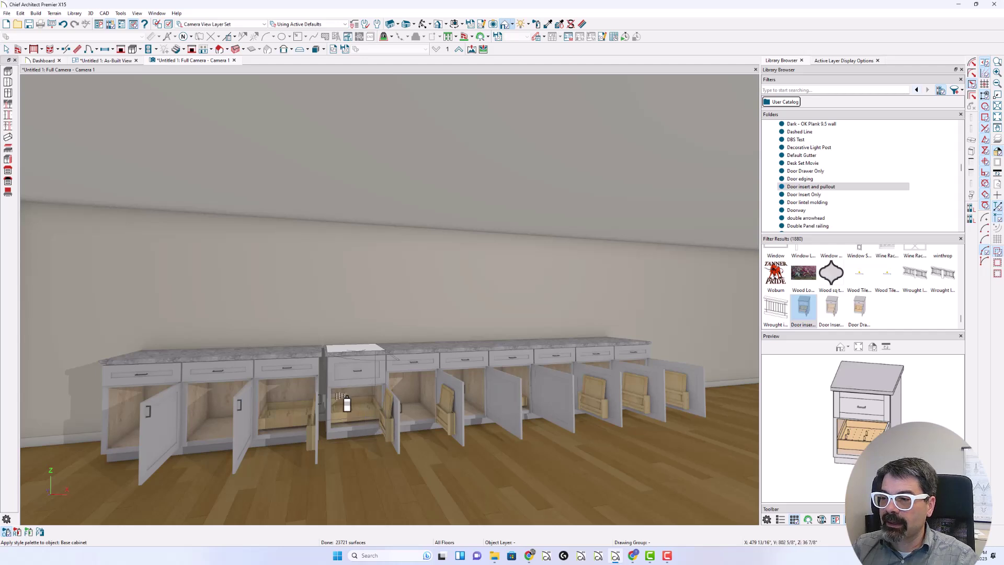
click(812, 188)
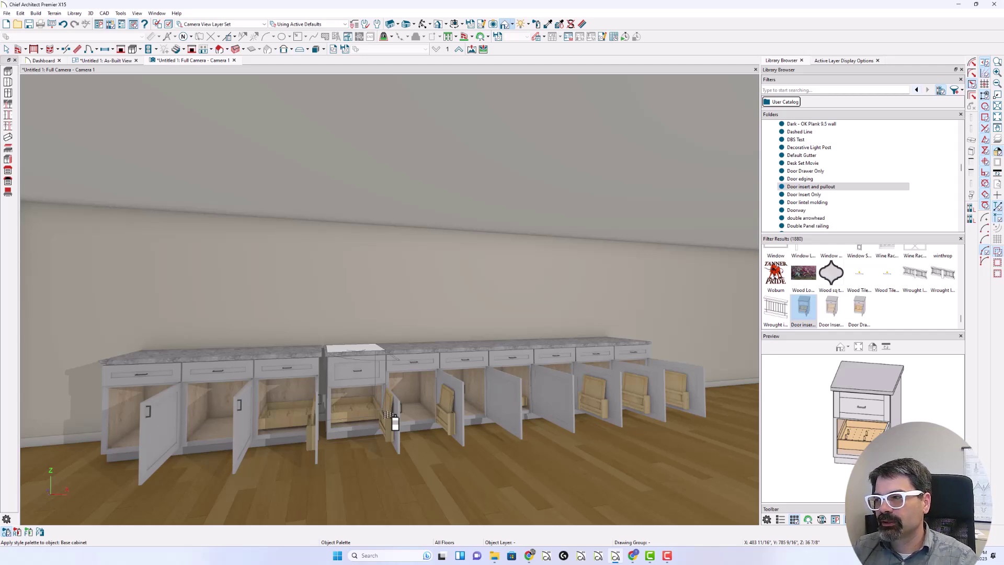
click(394, 422)
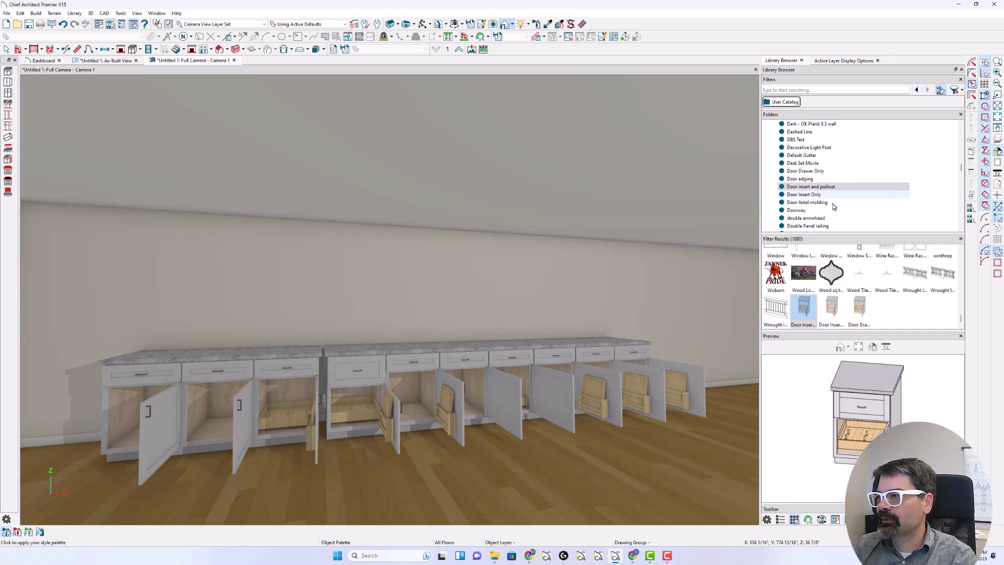
click(818, 188)
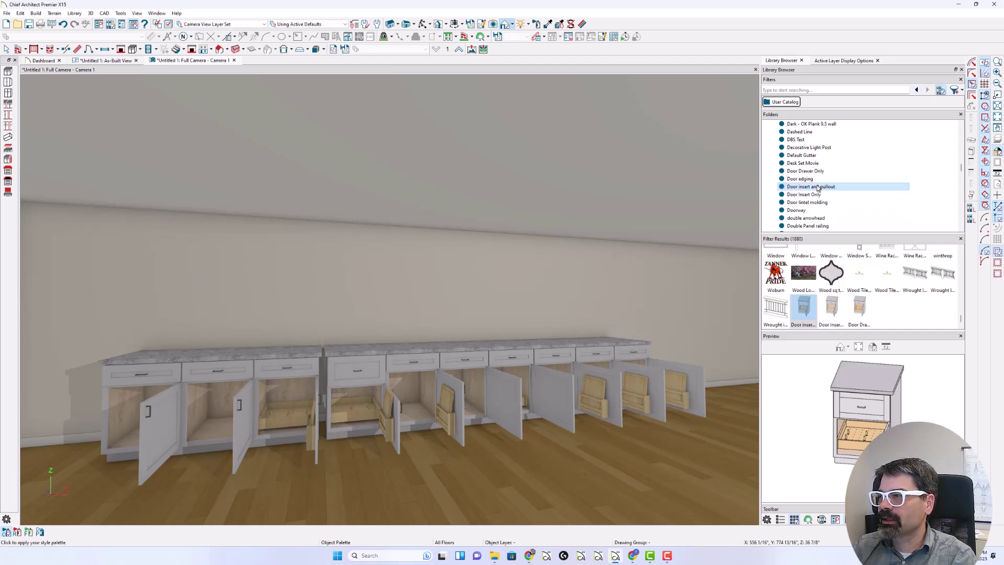